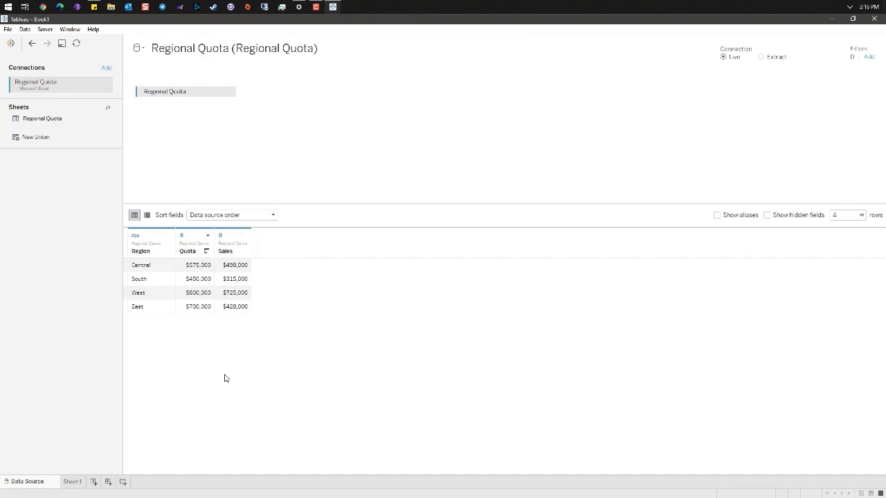
Rename the Sheet 1 worksheet to 'Regional Quota'
{"action": "left_click", "coordinate": [75, 481]}
{"action": "right_click", "coordinate": [78, 483]}
{"action": "left_click", "coordinate": [130, 365]}
{"action": "type", "text": "Regional Quota"}
{"action": "key", "text": "Return"}
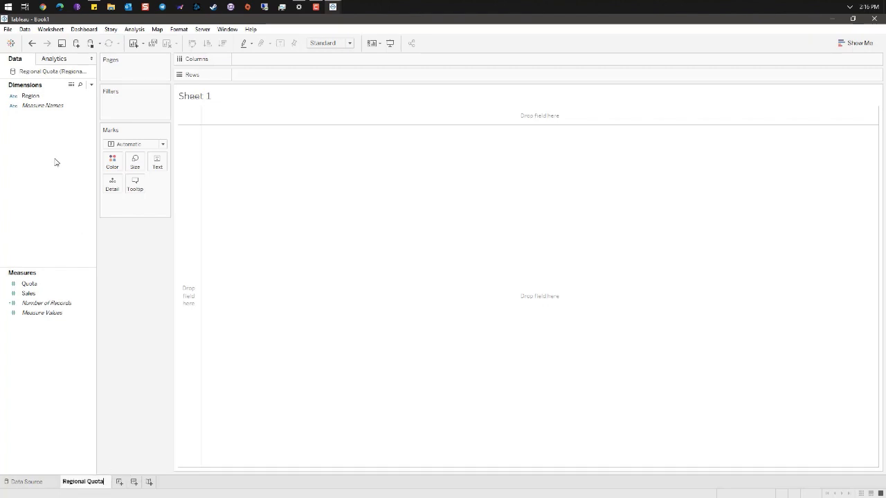
Create a calculated field 'Left to Quota' defined as [Sales]-[Quota]
{"action": "right_click", "coordinate": [28, 338]}
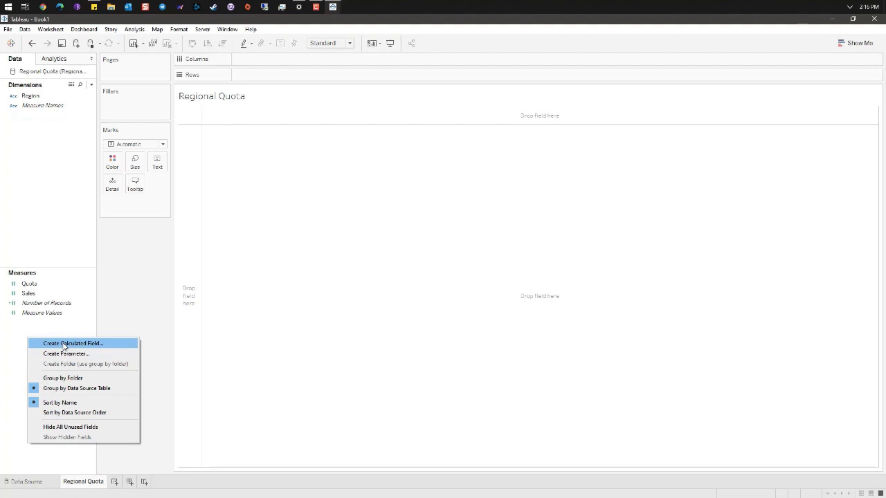
{"action": "left_click", "coordinate": [65, 344]}
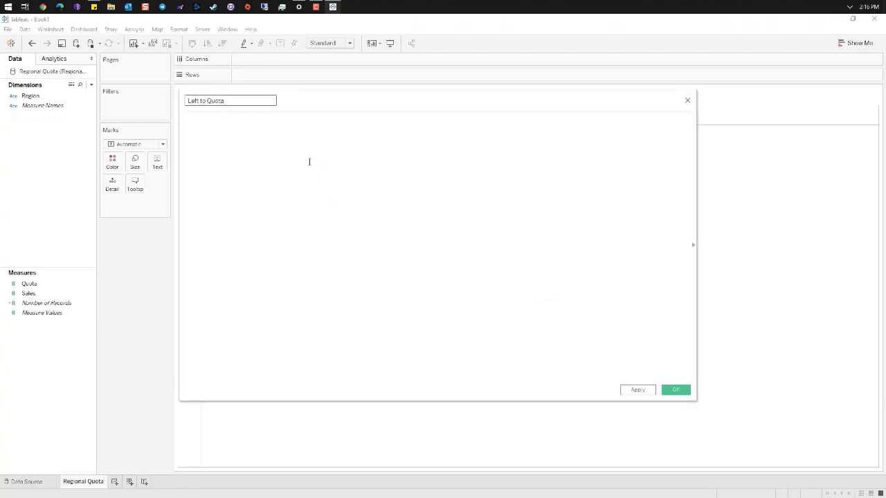
{"action": "left_click", "coordinate": [309, 162]}
{"action": "type", "text": "[Sales]-[Quota]"}
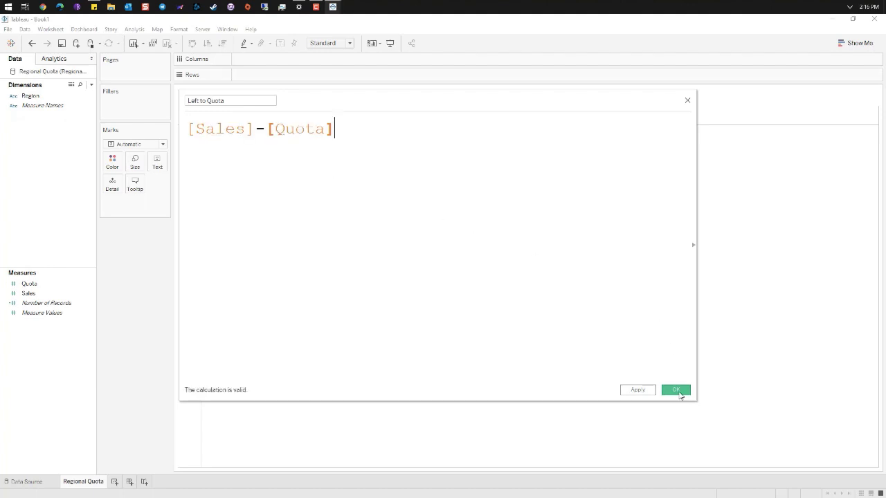
{"action": "left_click", "coordinate": [678, 392]}
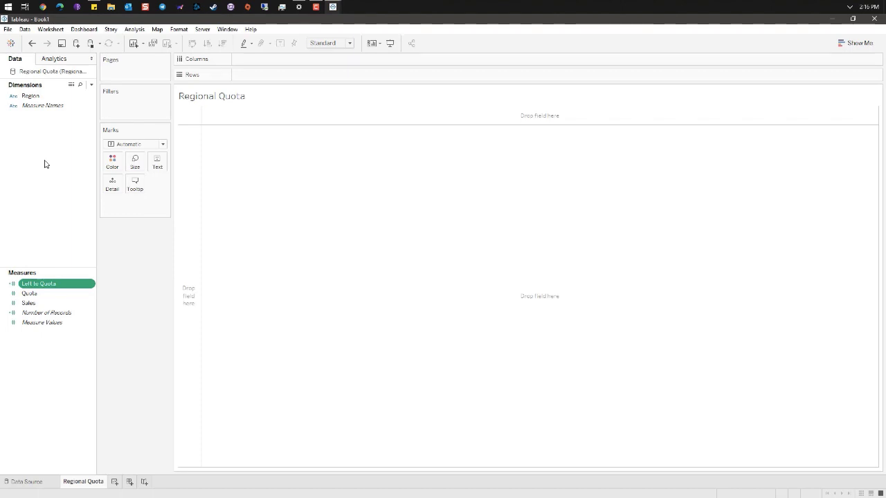
Filter Measure Names to exclude Number of Records and Quota
{"action": "left_click_drag", "start_coordinate": [31, 109], "coordinate": [133, 113]}
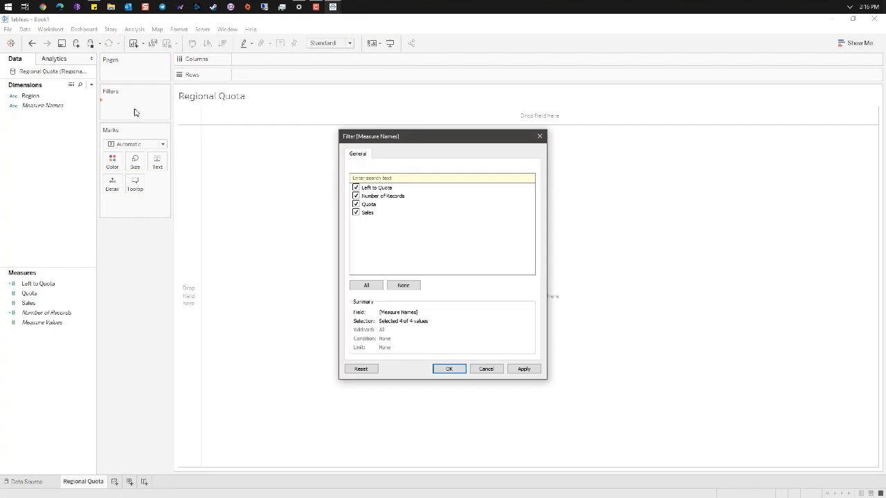
{"action": "left_click", "coordinate": [356, 195]}
{"action": "left_click", "coordinate": [357, 205]}
{"action": "key", "text": "Return"}
Set the marks to Pie, coloured by Measure Names with Measure Values as the angle
{"action": "left_click", "coordinate": [163, 144]}
{"action": "left_click", "coordinate": [155, 250]}
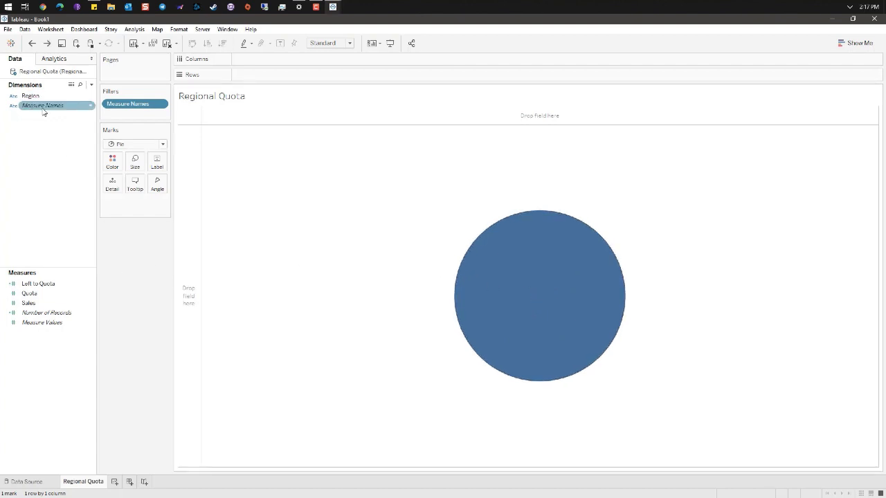
{"action": "left_click_drag", "start_coordinate": [43, 105], "coordinate": [114, 166]}
{"action": "left_click_drag", "start_coordinate": [55, 326], "coordinate": [157, 184]}
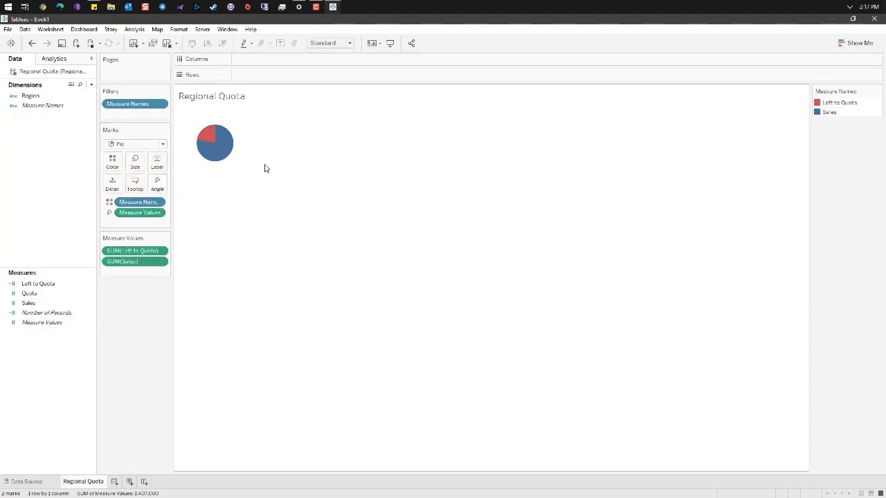
Enlarge the pie with the Marks card Size slider
{"action": "mouse_move", "coordinate": [231, 150]}
{"action": "left_click", "coordinate": [136, 163]}
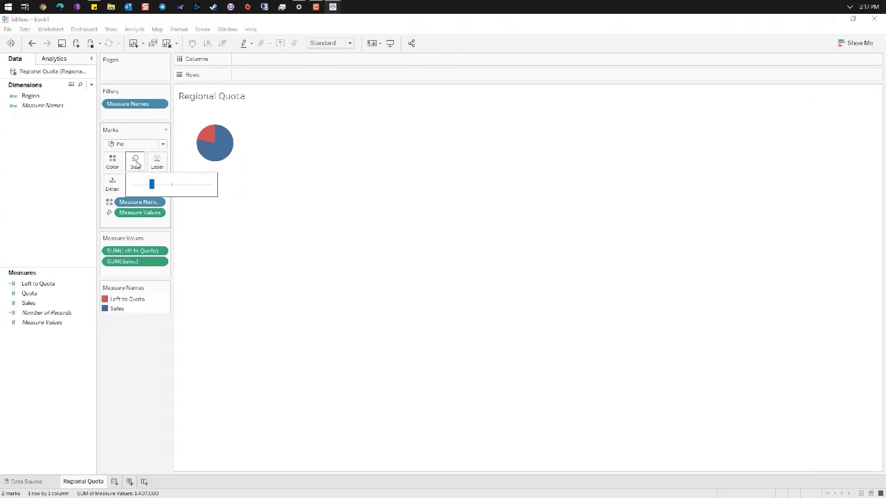
{"action": "left_click_drag", "start_coordinate": [152, 184], "coordinate": [172, 184]}
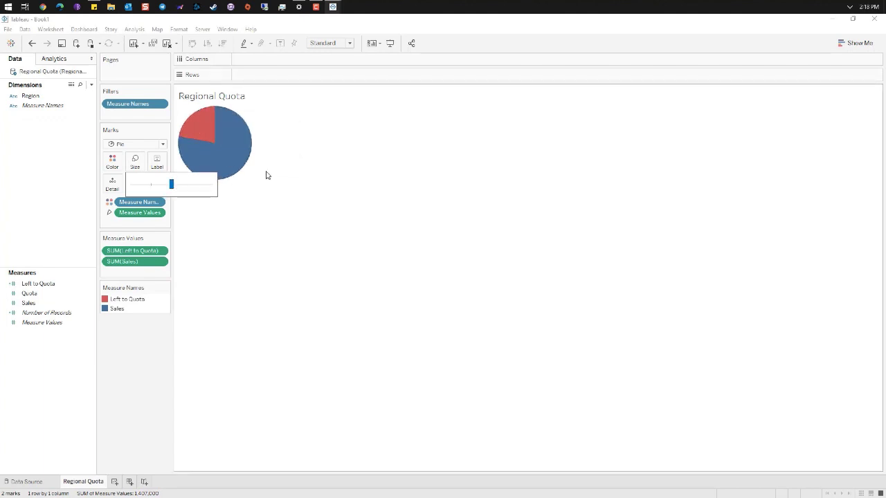
{"action": "mouse_move", "coordinate": [248, 155]}
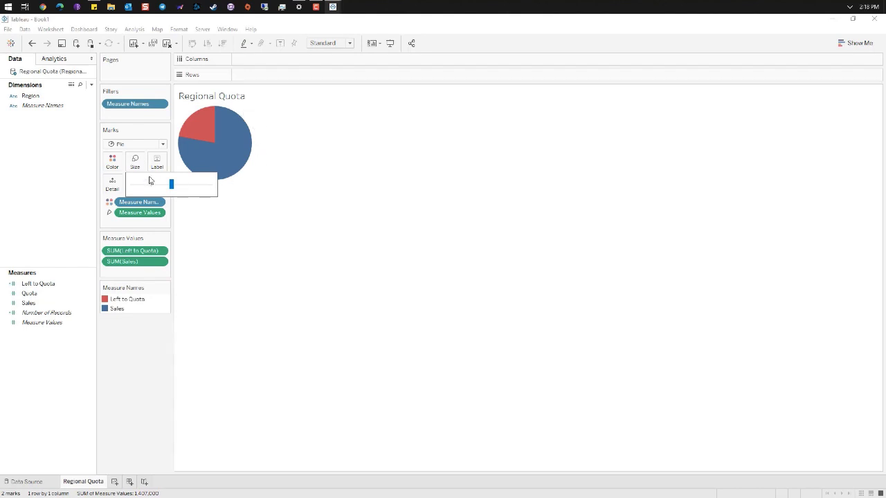
{"action": "left_click", "coordinate": [165, 289]}
Edit the legend colours so Left to Quota is orange
{"action": "left_click", "coordinate": [166, 289]}
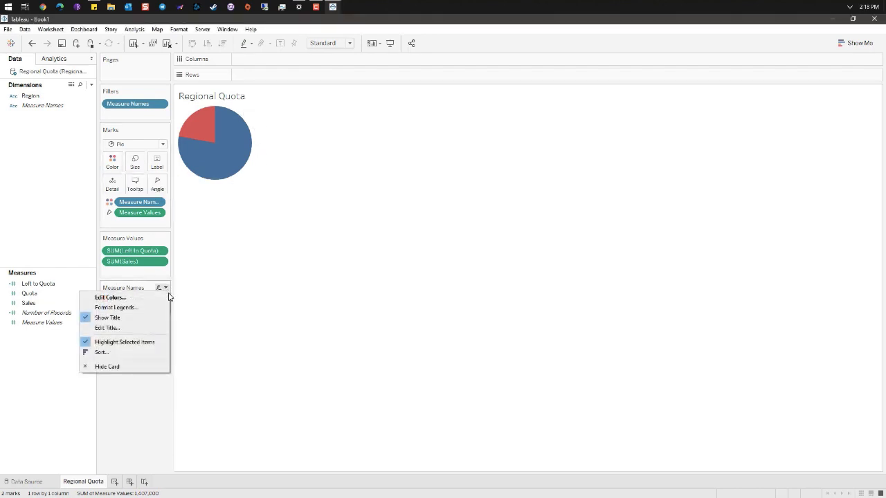
{"action": "left_click", "coordinate": [128, 295]}
{"action": "left_click", "coordinate": [348, 181]}
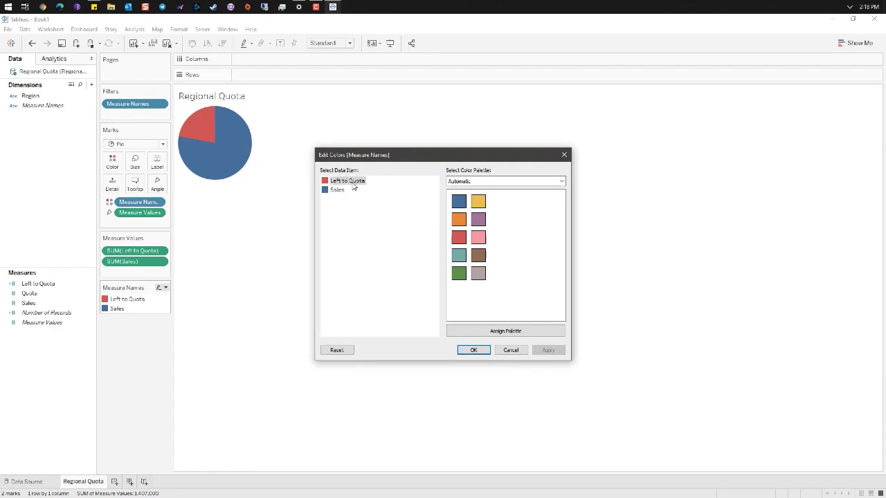
{"action": "left_click", "coordinate": [459, 219]}
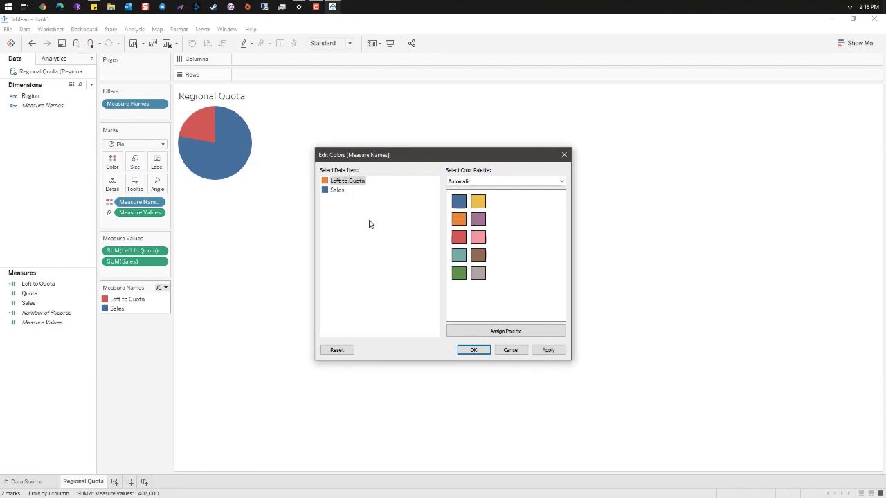
{"action": "left_click", "coordinate": [473, 349]}
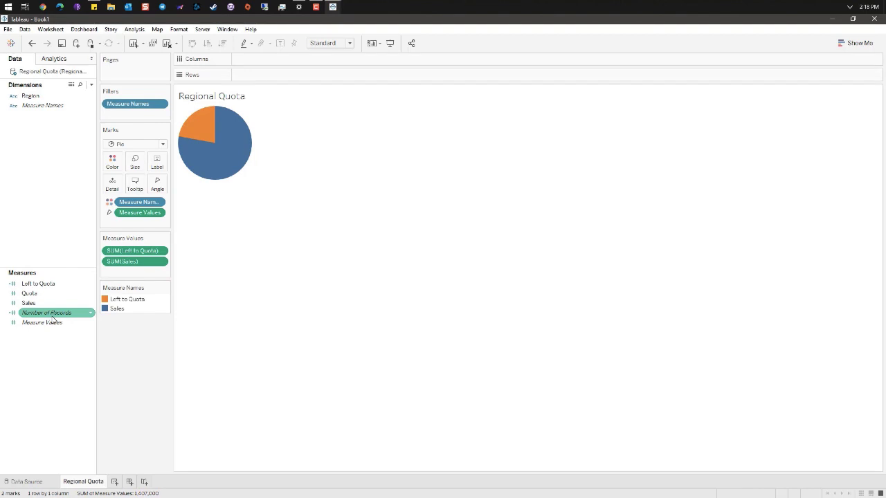
Put two Number of Records fields on Rows, both aggregated as Average
{"action": "left_click_drag", "start_coordinate": [47, 312], "coordinate": [344, 81]}
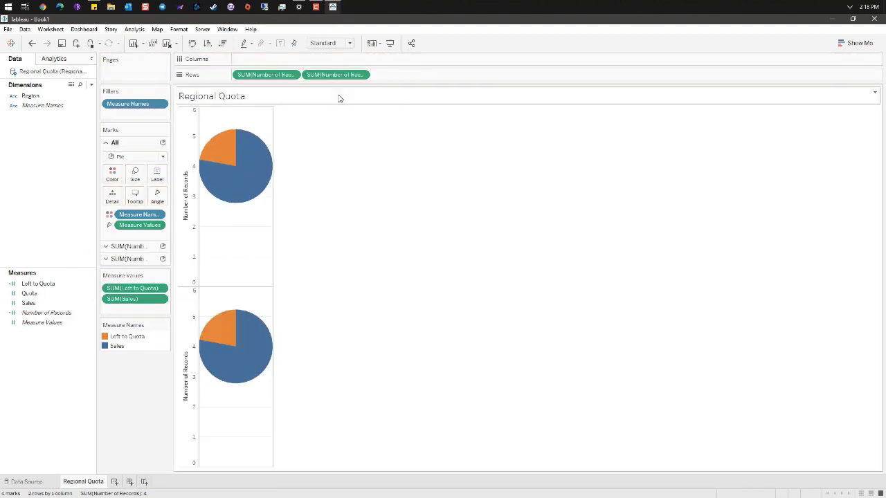
{"action": "right_click", "coordinate": [277, 76]}
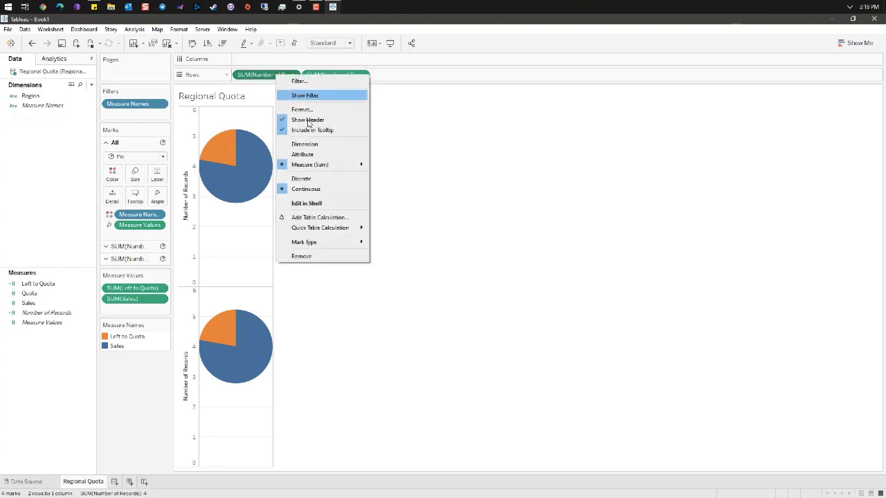
{"action": "mouse_move", "coordinate": [333, 169]}
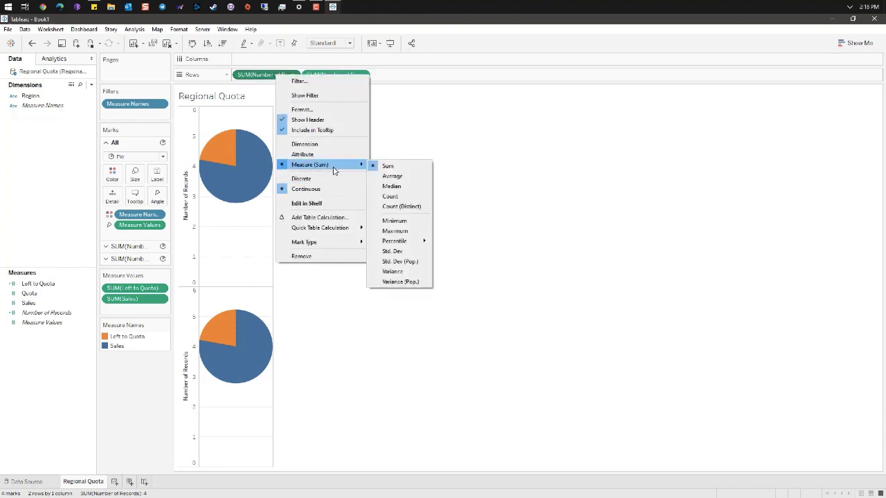
{"action": "left_click", "coordinate": [394, 177]}
{"action": "right_click", "coordinate": [333, 74]}
{"action": "mouse_move", "coordinate": [400, 166]}
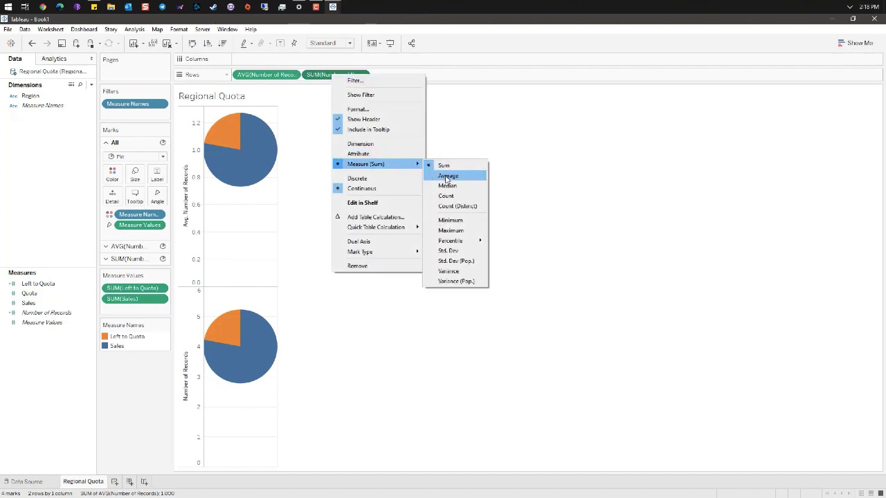
{"action": "left_click", "coordinate": [443, 175]}
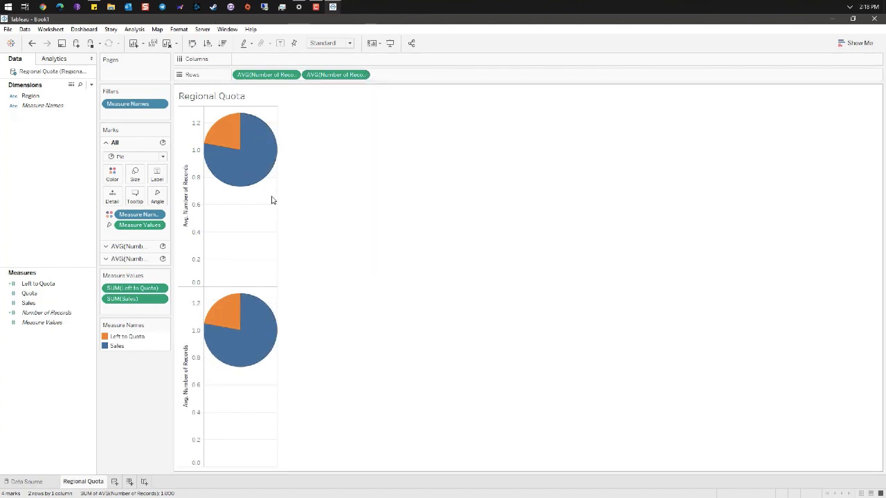
Combine the two AVG(Number of Records) rows into a dual axis
{"action": "mouse_move", "coordinate": [267, 164]}
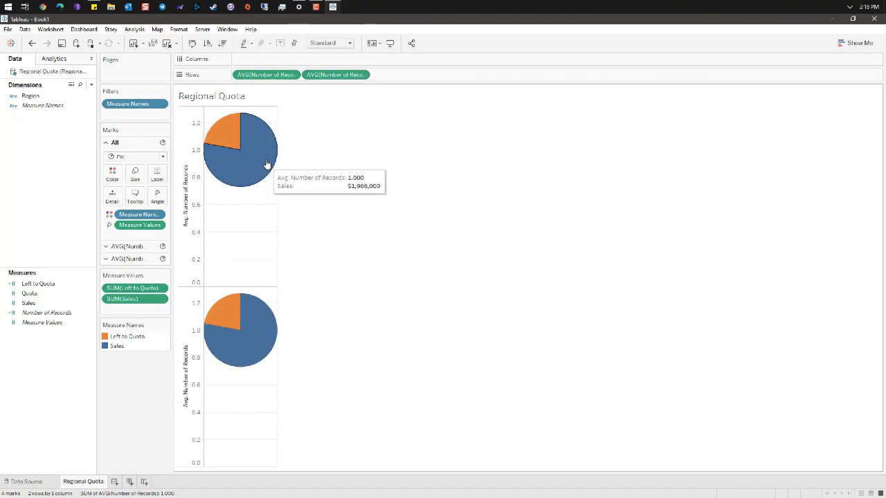
{"action": "right_click", "coordinate": [335, 76]}
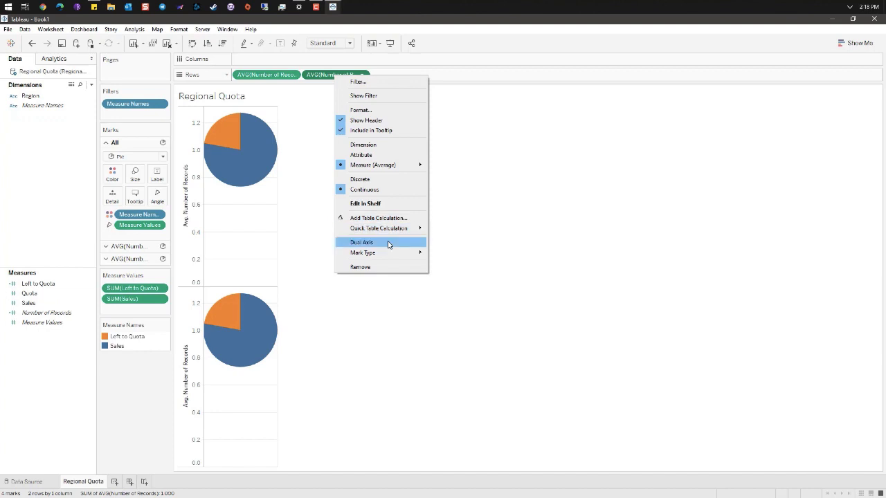
{"action": "left_click", "coordinate": [388, 245]}
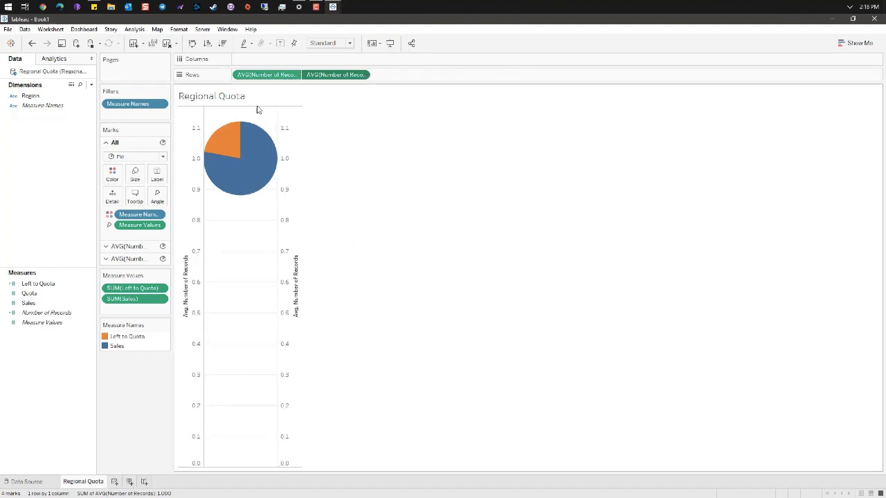
Synchronize the two axes and turn off Include zero on the left axis
{"action": "right_click", "coordinate": [288, 207]}
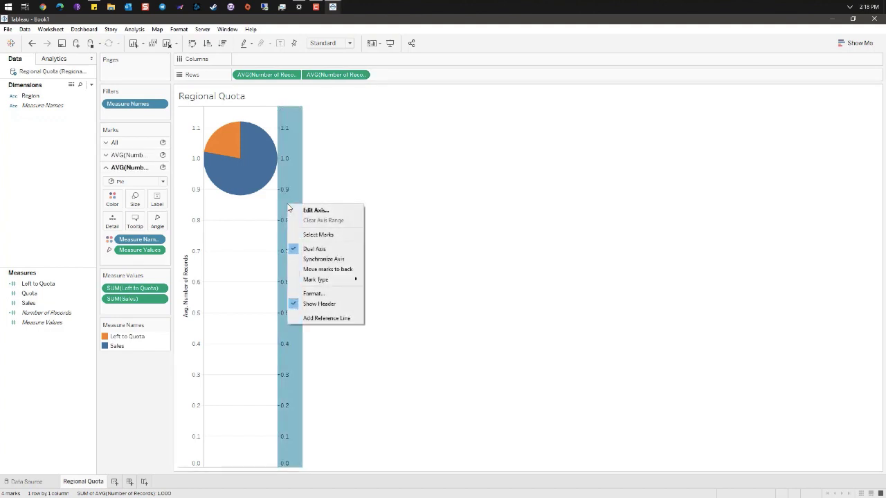
{"action": "left_click", "coordinate": [335, 260]}
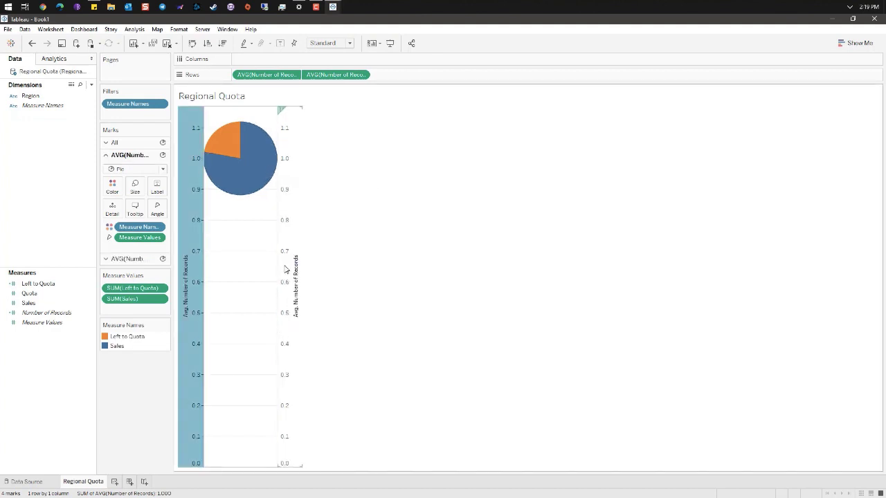
{"action": "right_click", "coordinate": [192, 238]}
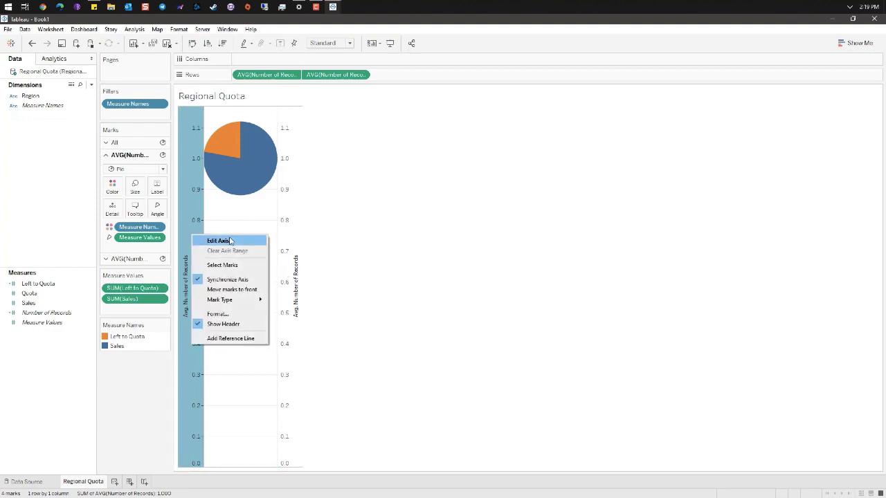
{"action": "left_click", "coordinate": [230, 240]}
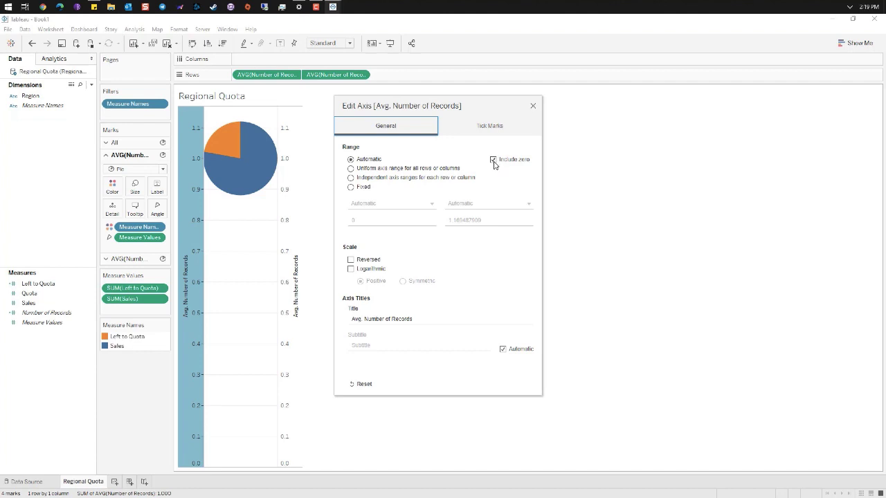
{"action": "left_click", "coordinate": [493, 160]}
{"action": "left_click", "coordinate": [302, 256]}
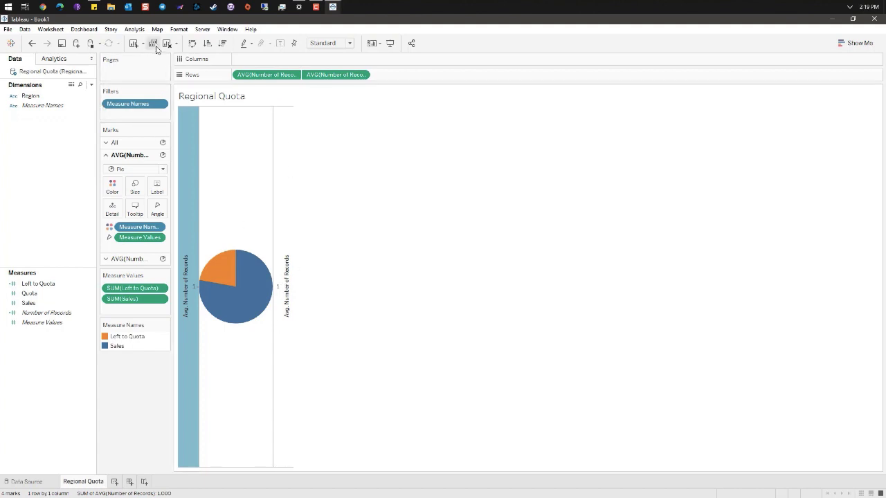
Set the row and column pane dividers to None and hide the AVG axis headers
{"action": "left_click", "coordinate": [179, 29]}
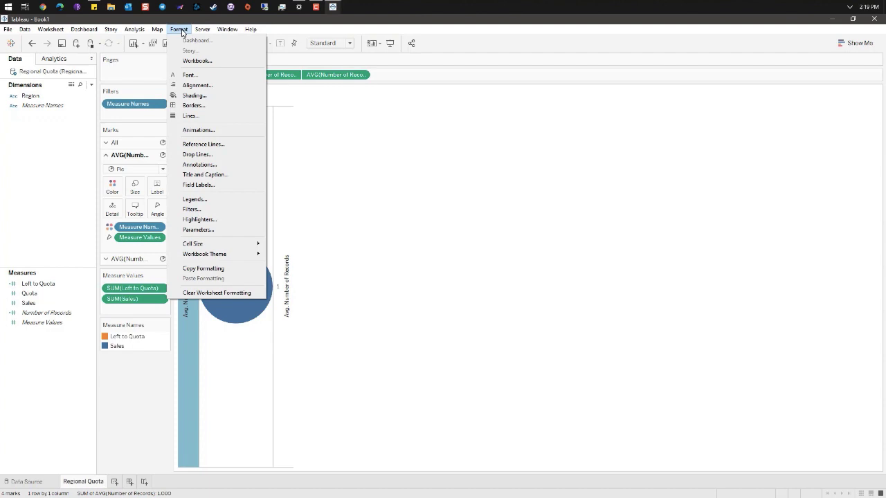
{"action": "left_click", "coordinate": [195, 105]}
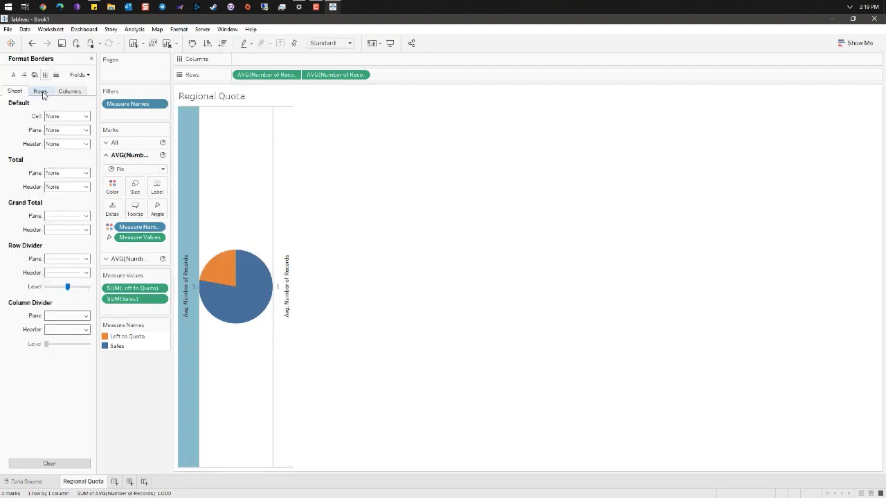
{"action": "left_click", "coordinate": [79, 258]}
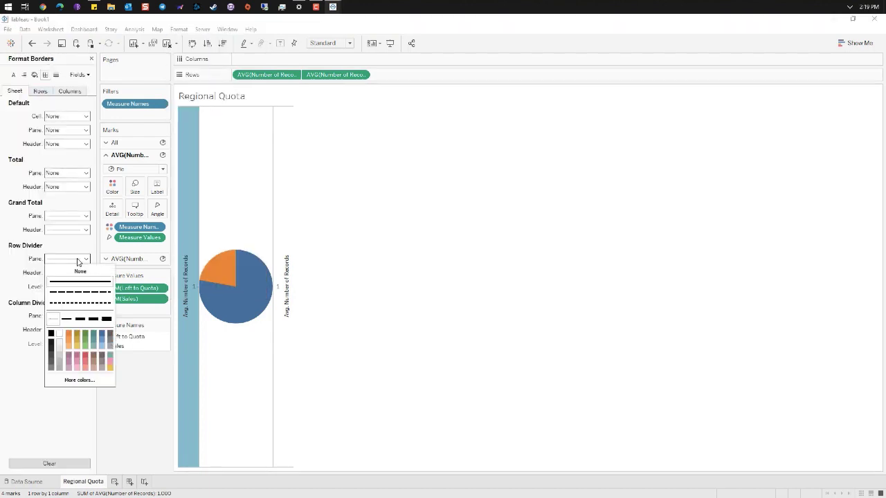
{"action": "left_click", "coordinate": [80, 271]}
{"action": "left_click", "coordinate": [66, 316]}
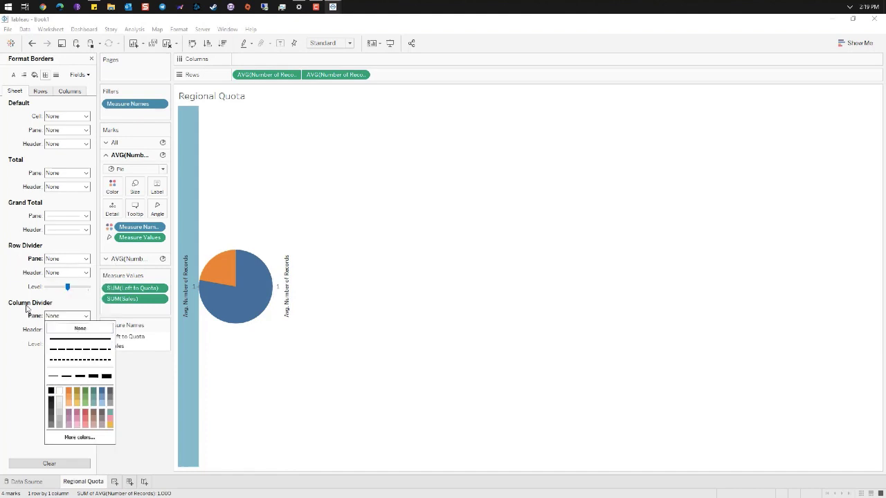
{"action": "key", "text": "Escape"}
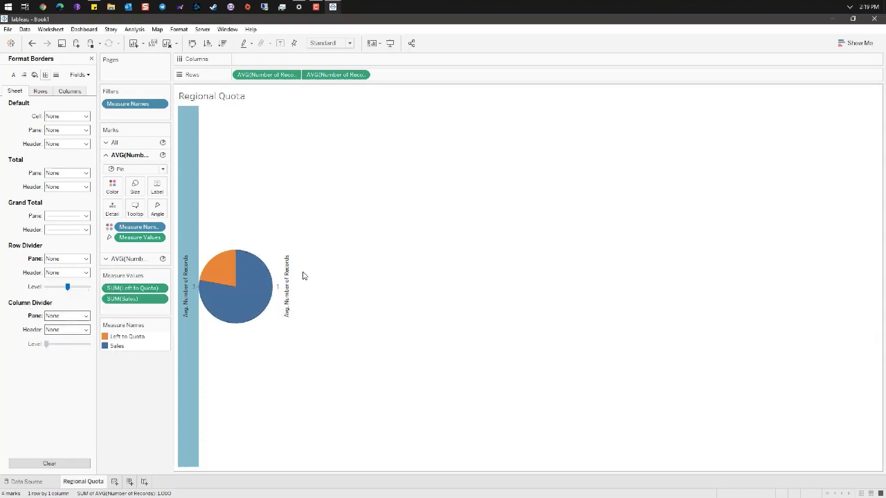
{"action": "left_click", "coordinate": [92, 59]}
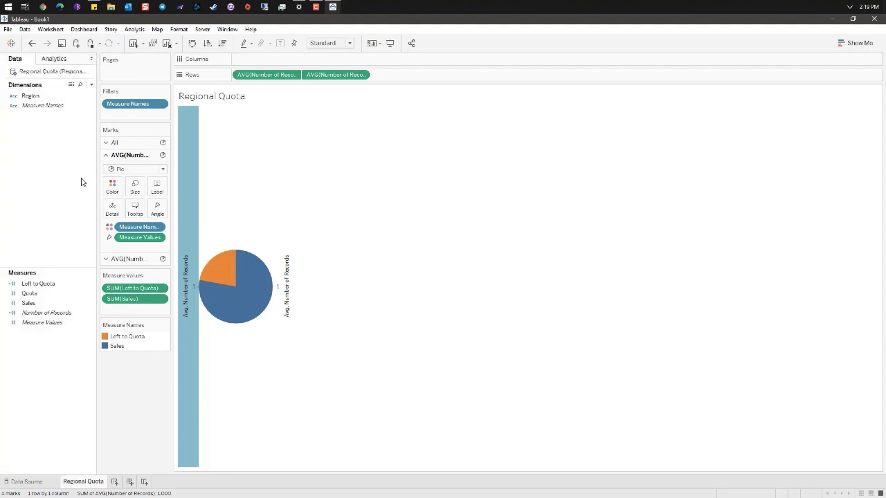
{"action": "right_click", "coordinate": [270, 76]}
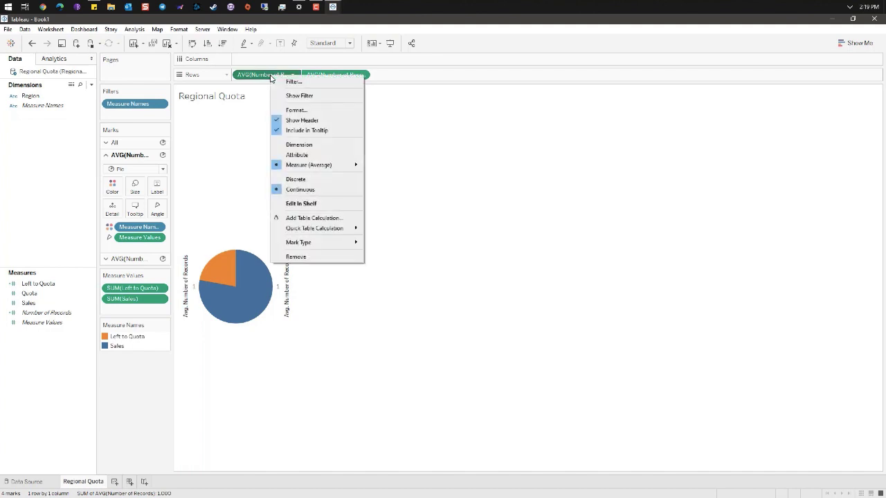
{"action": "left_click", "coordinate": [302, 120]}
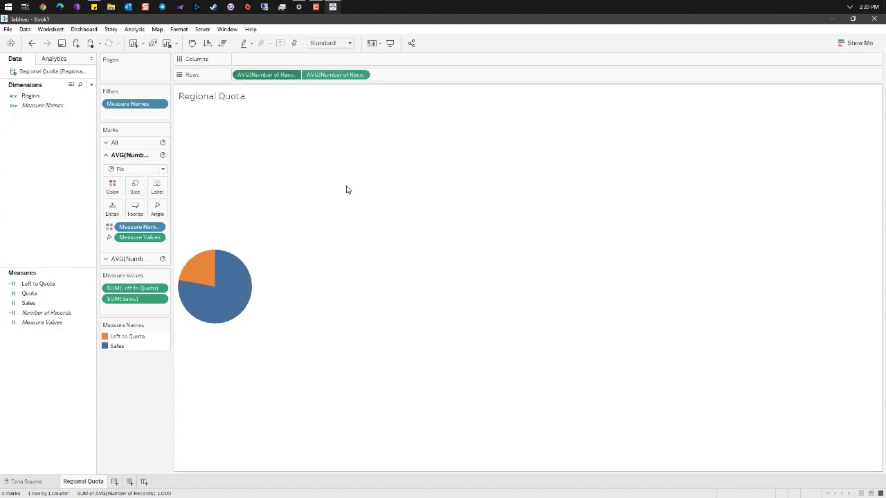
Remove Measure Names from the second AVG layer, colour it white and shrink its size
{"action": "left_click", "coordinate": [132, 259]}
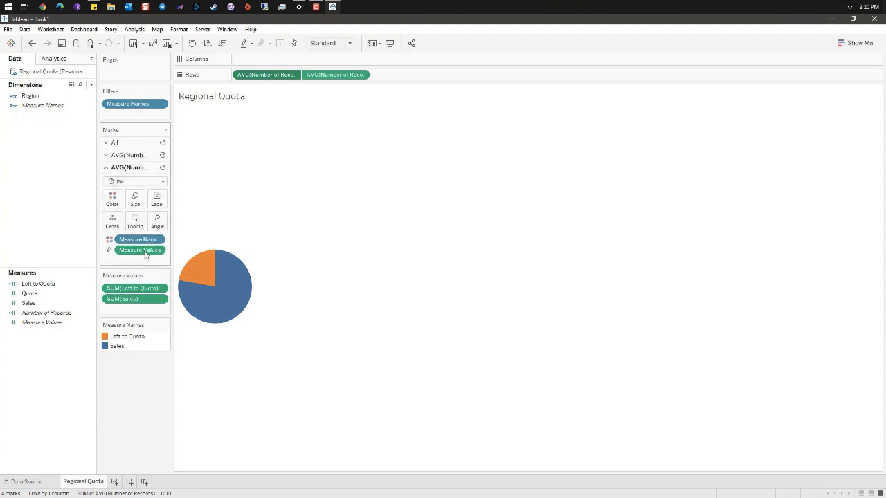
{"action": "left_click_drag", "start_coordinate": [141, 241], "coordinate": [130, 398]}
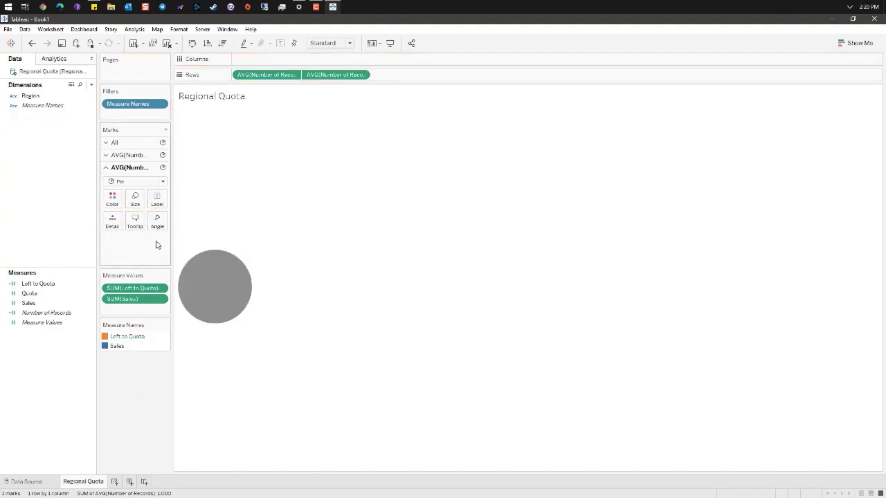
{"action": "mouse_move", "coordinate": [243, 274]}
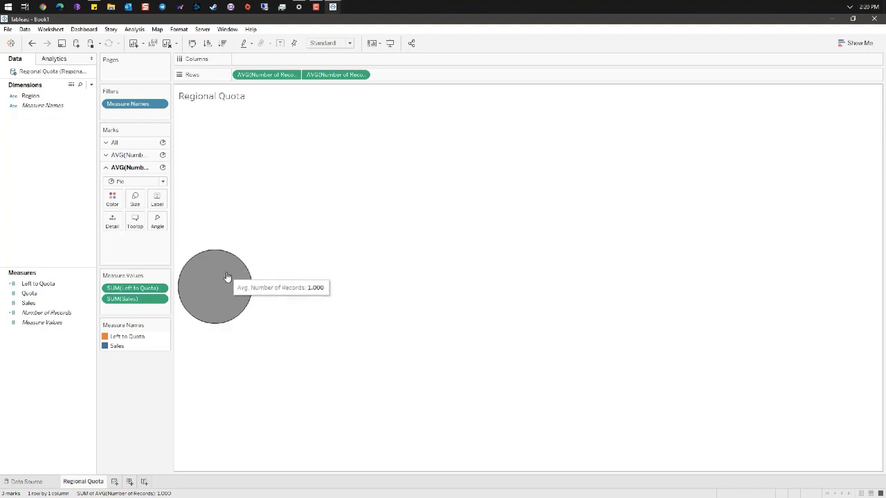
{"action": "left_click", "coordinate": [112, 199]}
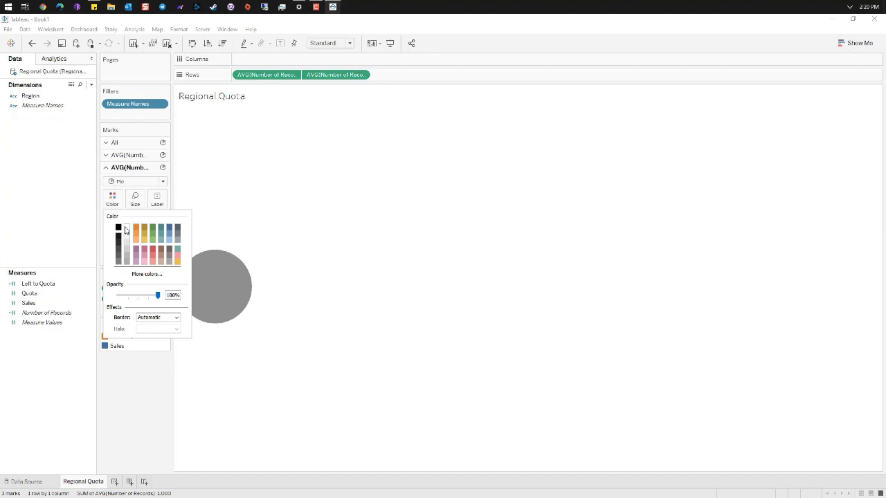
{"action": "left_click", "coordinate": [126, 230]}
{"action": "left_click", "coordinate": [135, 200]}
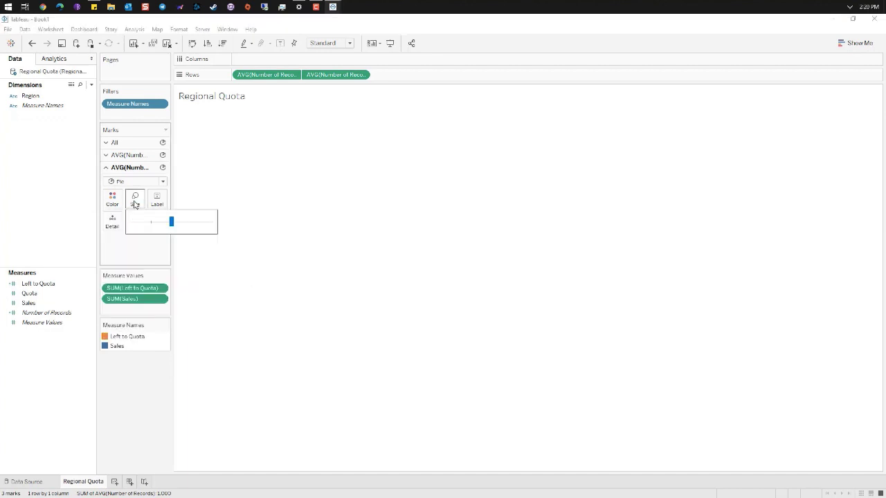
{"action": "left_click_drag", "start_coordinate": [172, 223], "coordinate": [152, 224]}
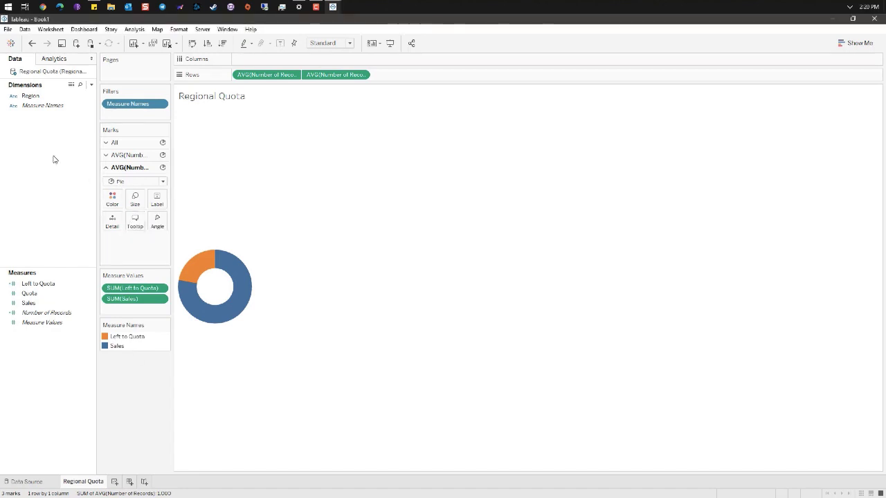
Add Region to Columns for Central, East, South and West donuts, hiding its header
{"action": "left_click_drag", "start_coordinate": [30, 96], "coordinate": [271, 59]}
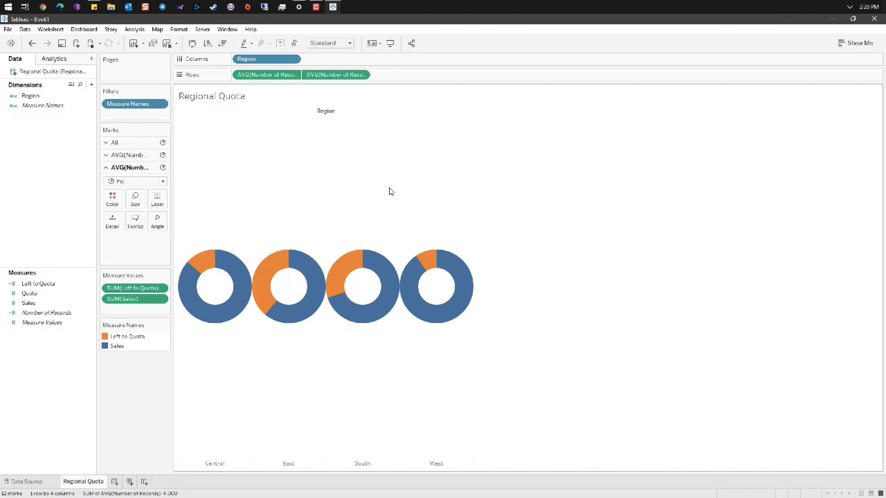
{"action": "right_click", "coordinate": [262, 61]}
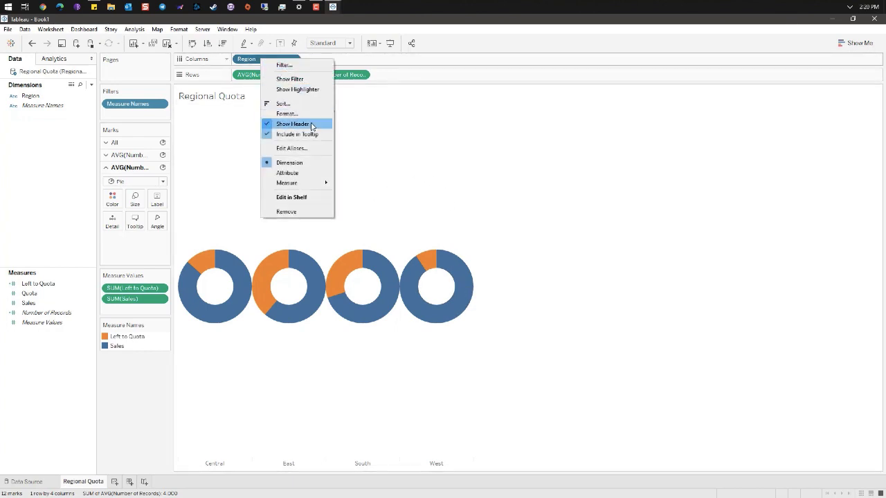
{"action": "left_click", "coordinate": [312, 124]}
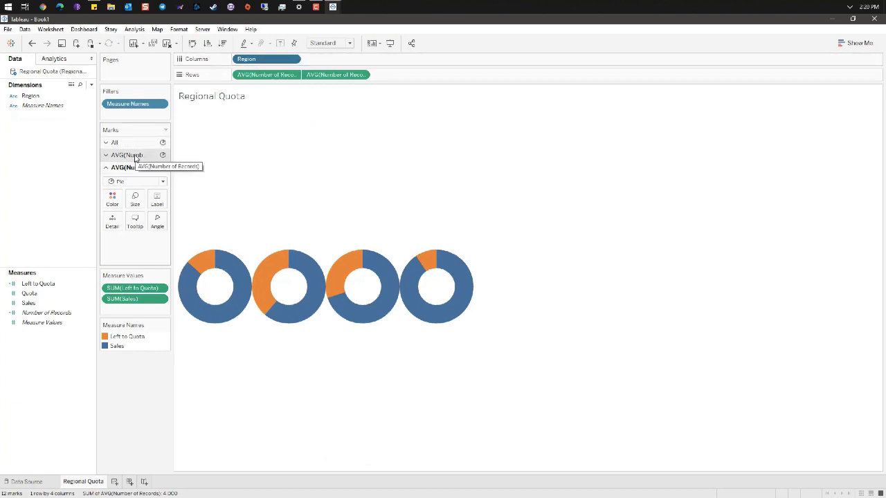
Label the first layer with Region in bold 10-pt font
{"action": "left_click", "coordinate": [131, 155]}
{"action": "left_click_drag", "start_coordinate": [31, 96], "coordinate": [164, 193]}
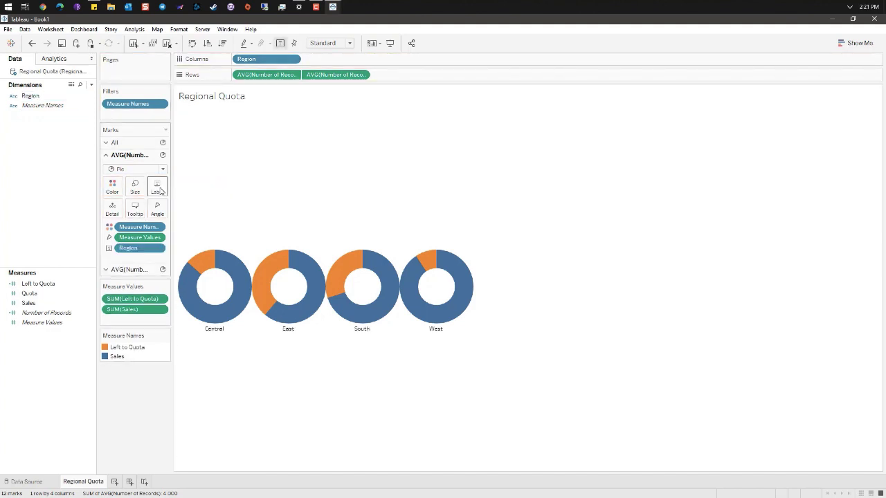
{"action": "left_click", "coordinate": [158, 187]}
{"action": "left_click", "coordinate": [214, 247]}
{"action": "left_click", "coordinate": [201, 272]}
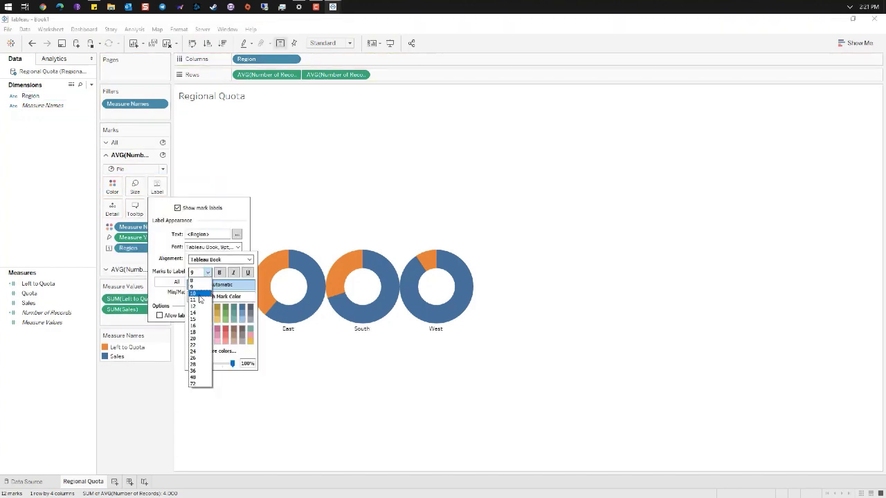
{"action": "left_click", "coordinate": [197, 293]}
{"action": "left_click", "coordinate": [219, 272]}
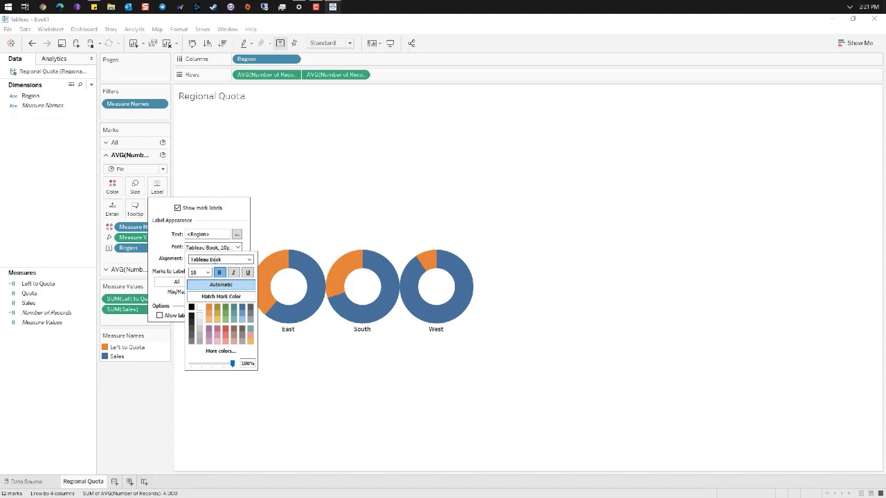
{"action": "left_click", "coordinate": [161, 246]}
Align the Region labels Top Center above each donut
{"action": "left_click", "coordinate": [211, 258]}
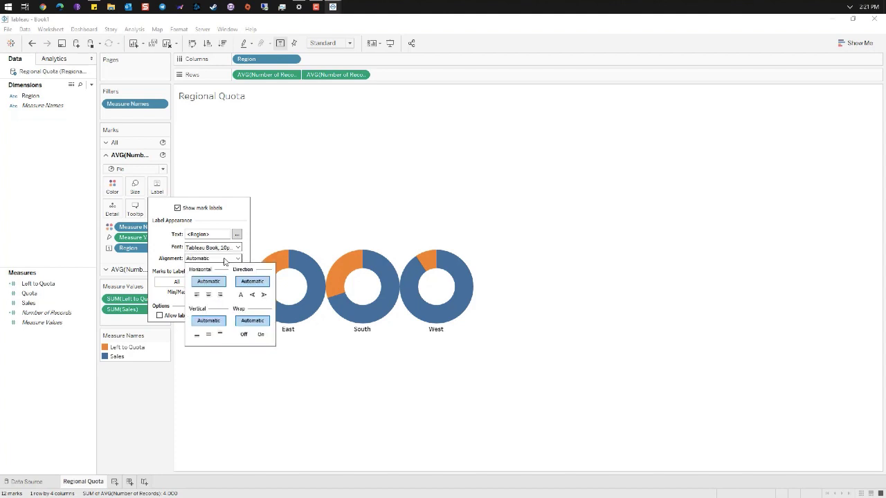
{"action": "left_click", "coordinate": [209, 295]}
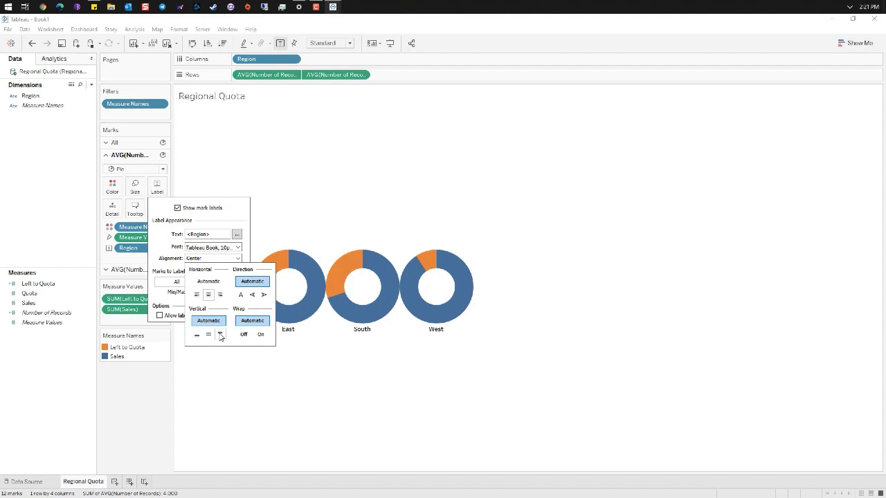
{"action": "left_click", "coordinate": [221, 335]}
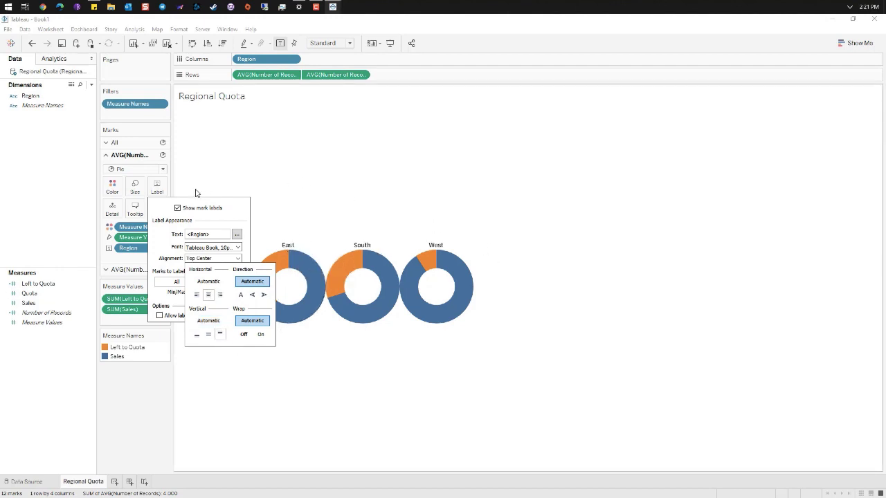
{"action": "left_click", "coordinate": [118, 373]}
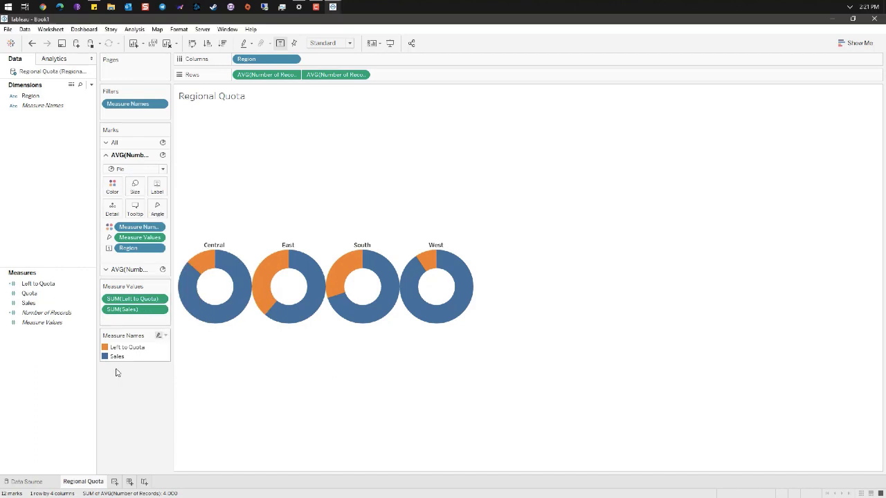
Create a calculated field 'Percent of Quota' as SUM([Sales])/SUM([Quota])
{"action": "right_click", "coordinate": [28, 156]}
{"action": "left_click", "coordinate": [67, 161]}
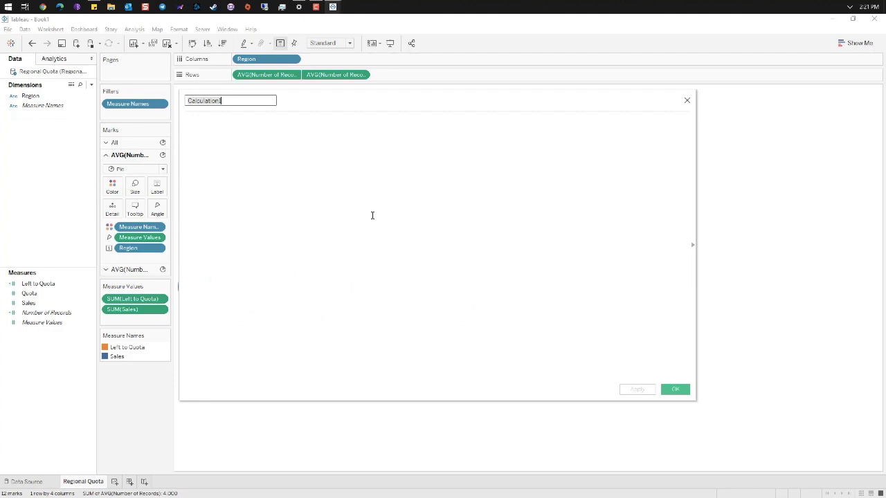
{"action": "type", "text": "Percent of Quota"}
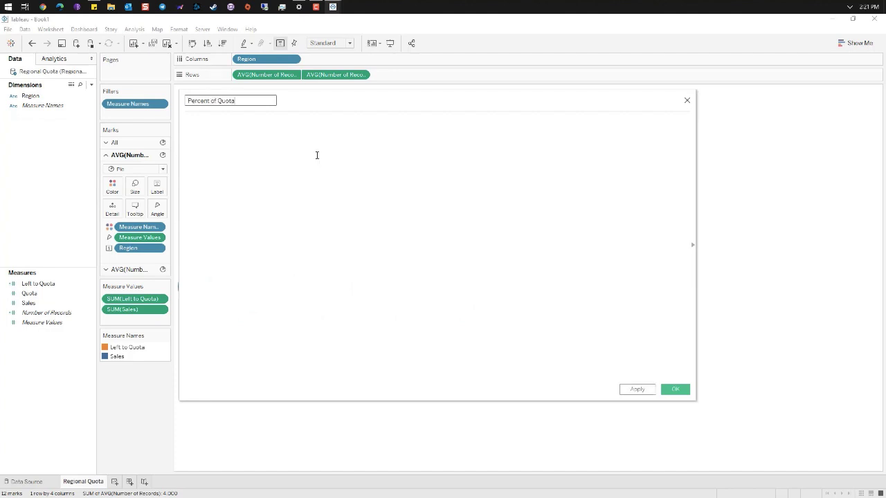
{"action": "left_click", "coordinate": [314, 171]}
{"action": "type", "text": "SUM([Sales])/SUM([Quota])"}
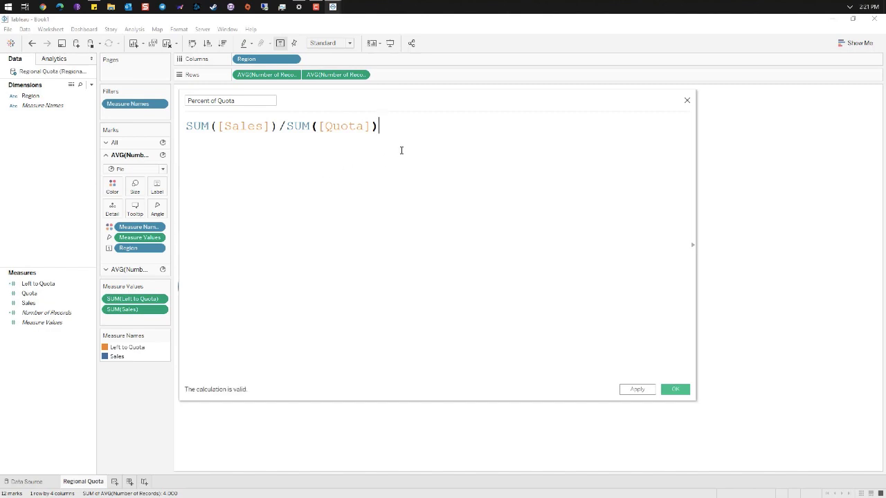
{"action": "left_click", "coordinate": [675, 389]}
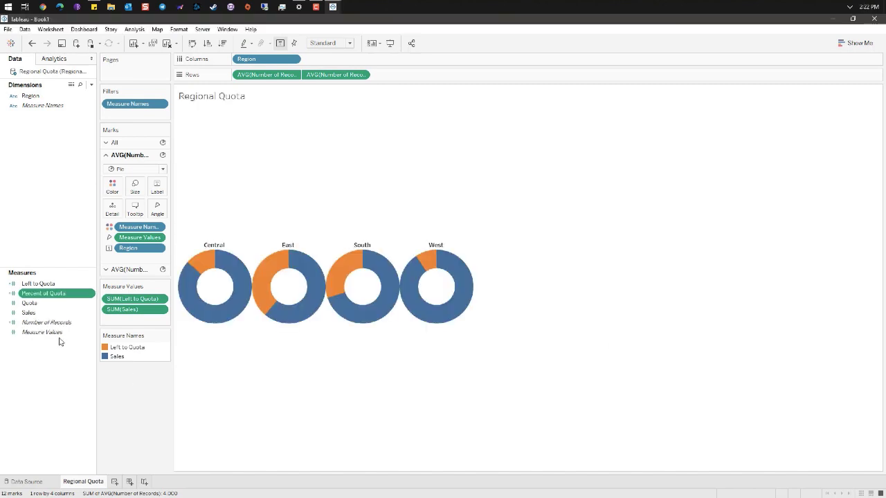
Set Percent of Quota's default number format to Percentage
{"action": "right_click", "coordinate": [77, 296]}
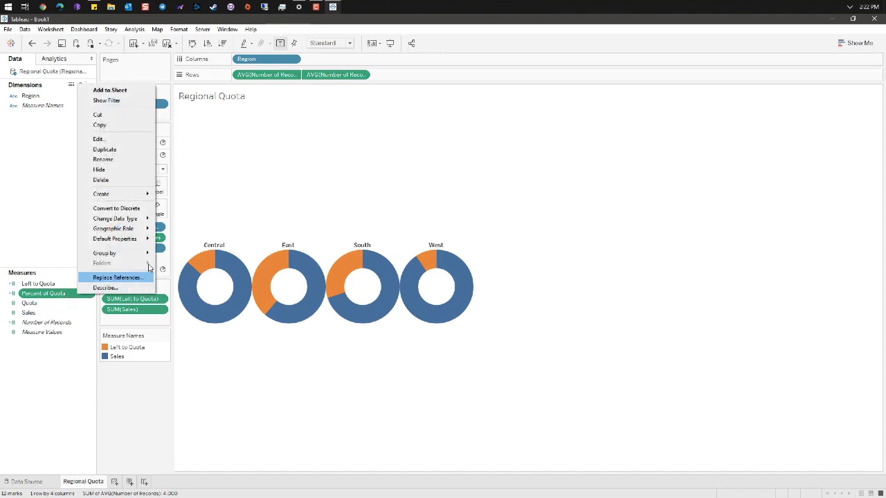
{"action": "mouse_move", "coordinate": [145, 238]}
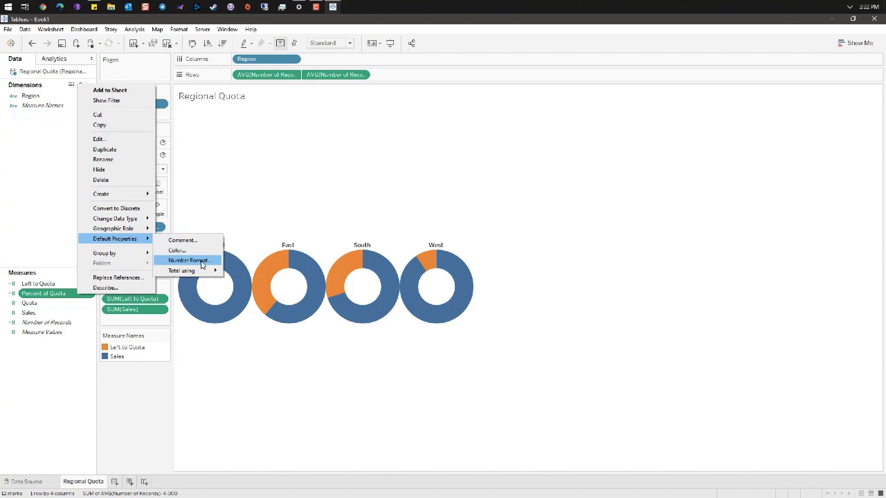
{"action": "left_click", "coordinate": [189, 261]}
{"action": "left_click", "coordinate": [370, 242]}
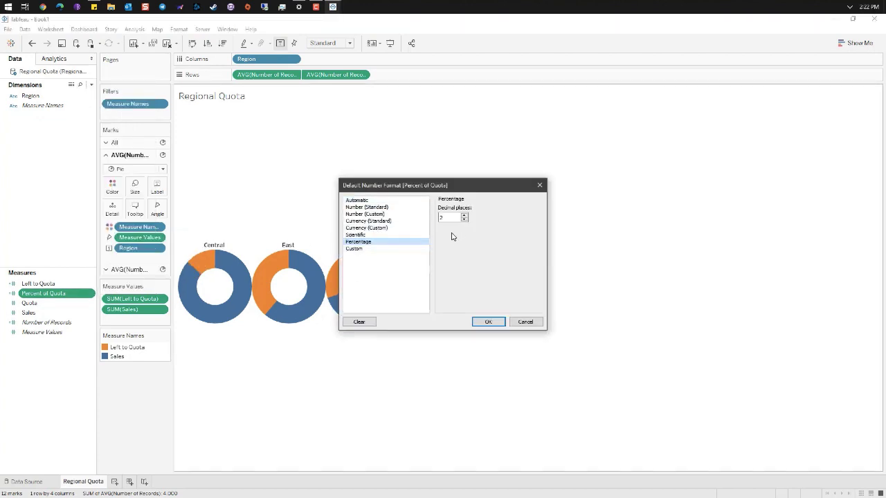
{"action": "left_click", "coordinate": [488, 321]}
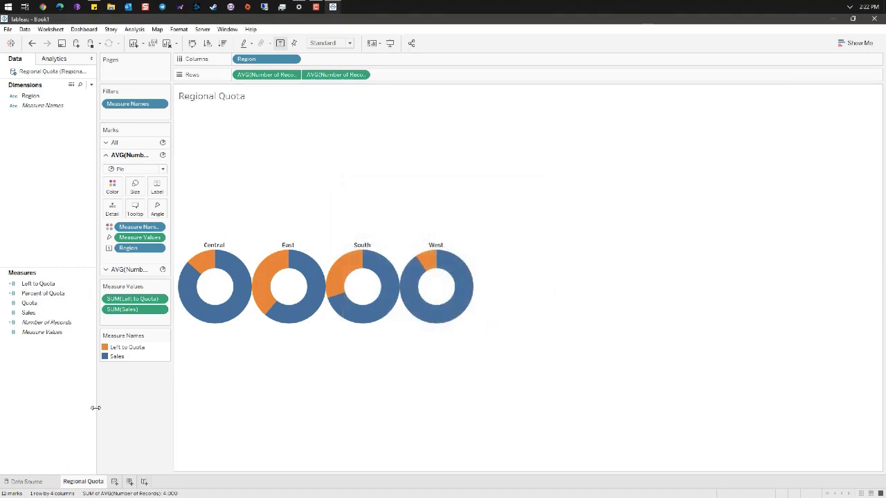
Label the inner donut marks with Percent of Quota, adding 'to Quota' on a new line
{"action": "left_click", "coordinate": [139, 270]}
{"action": "left_click", "coordinate": [48, 295]}
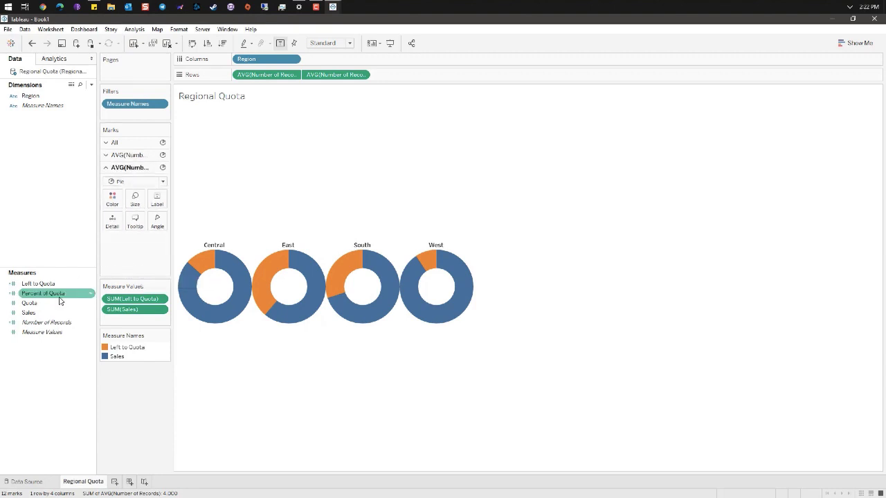
{"action": "left_click_drag", "start_coordinate": [48, 296], "coordinate": [157, 203]}
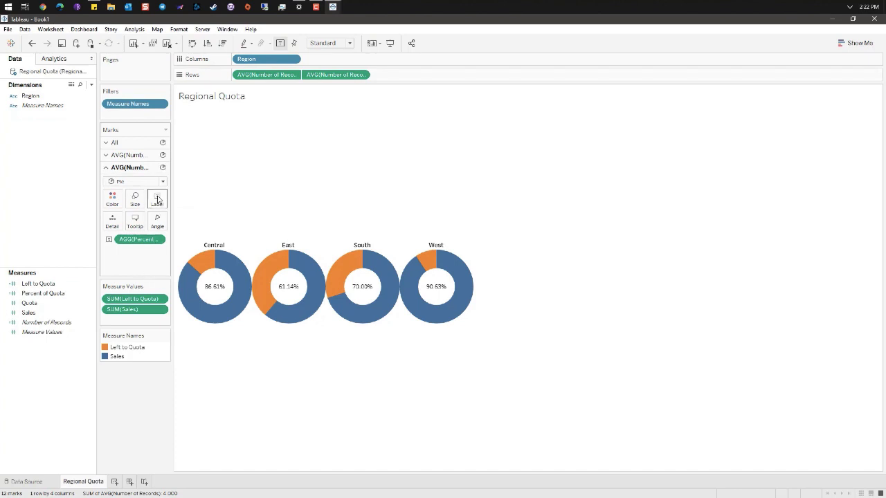
{"action": "left_click", "coordinate": [157, 200]}
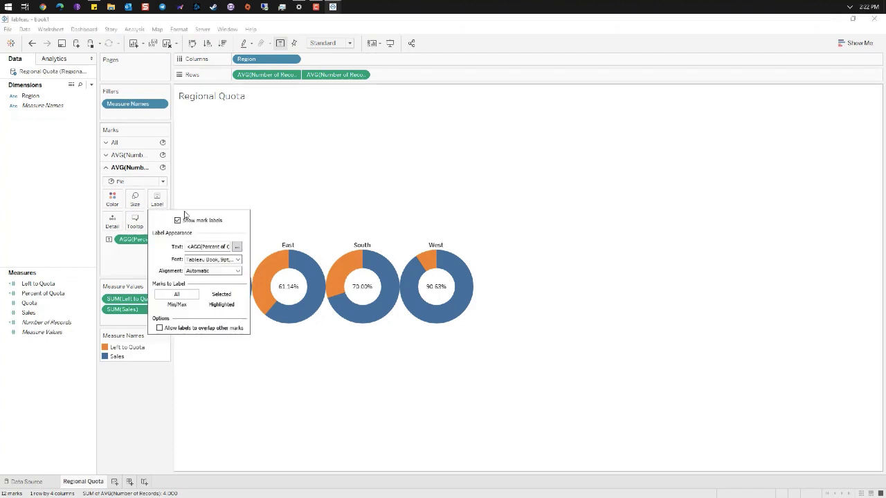
{"action": "left_click", "coordinate": [237, 247]}
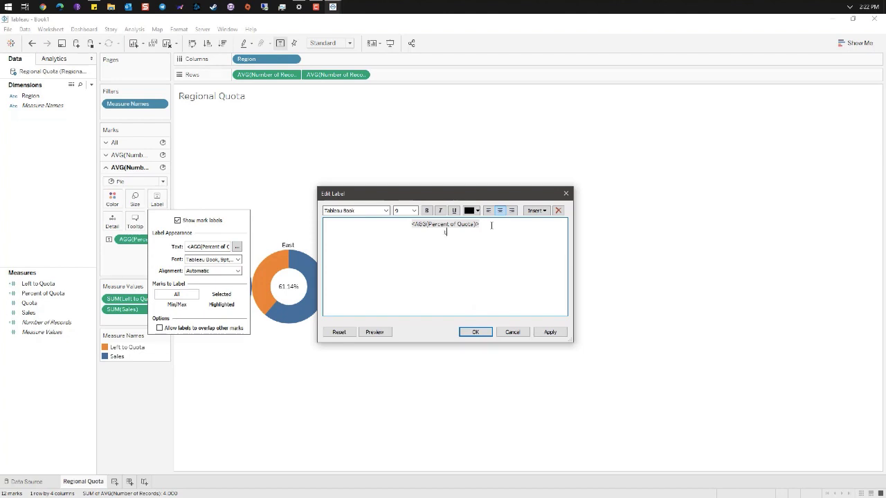
{"action": "type", "text": "to Quota"}
{"action": "left_click", "coordinate": [476, 333]}
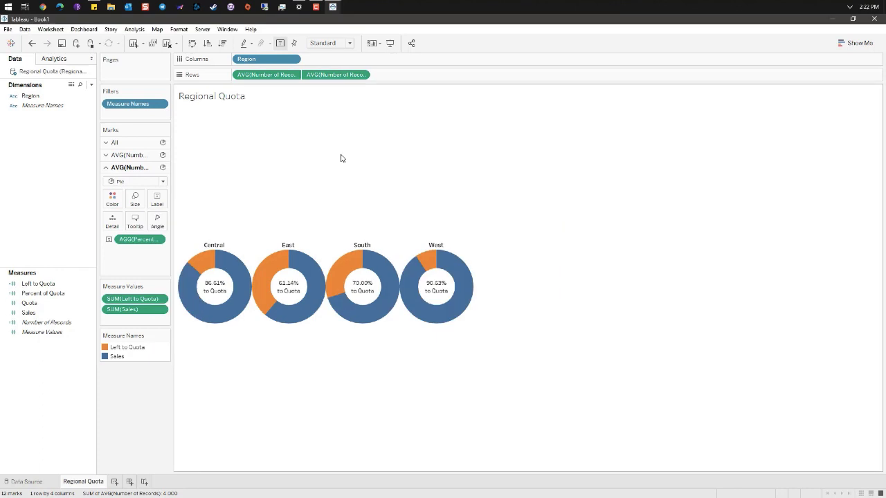
Sort the Region field by Percent of Quota in descending order, West first and East last
{"action": "right_click", "coordinate": [264, 61]}
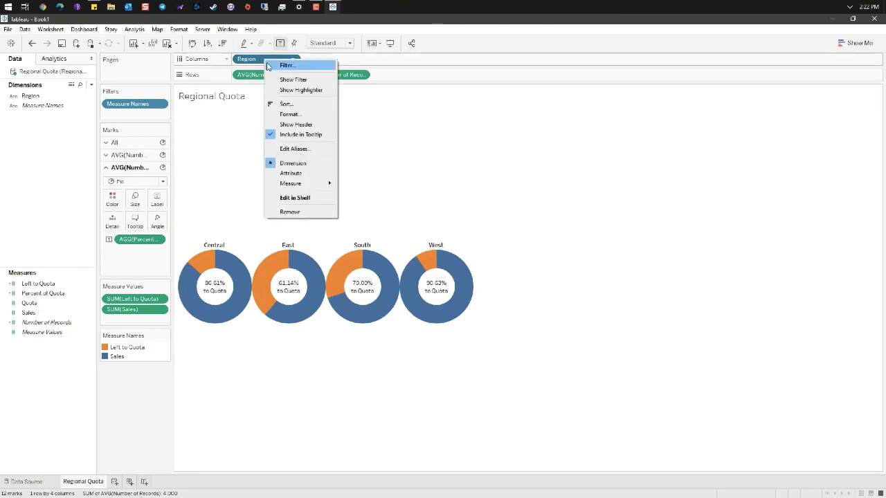
{"action": "left_click", "coordinate": [279, 105]}
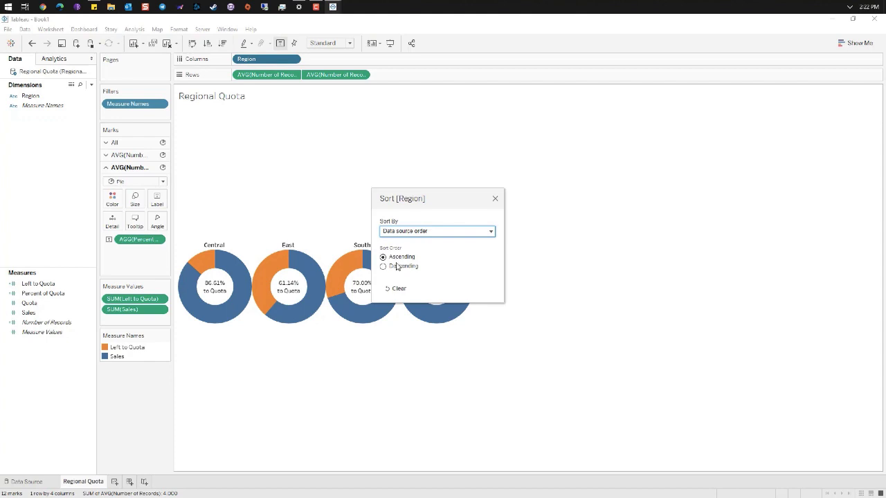
{"action": "left_click", "coordinate": [411, 234]}
{"action": "left_click", "coordinate": [407, 258]}
{"action": "left_click", "coordinate": [398, 269]}
{"action": "scroll", "coordinate": [419, 296], "scroll_direction": "down", "scroll_amount": 1}
{"action": "left_click", "coordinate": [495, 199]}
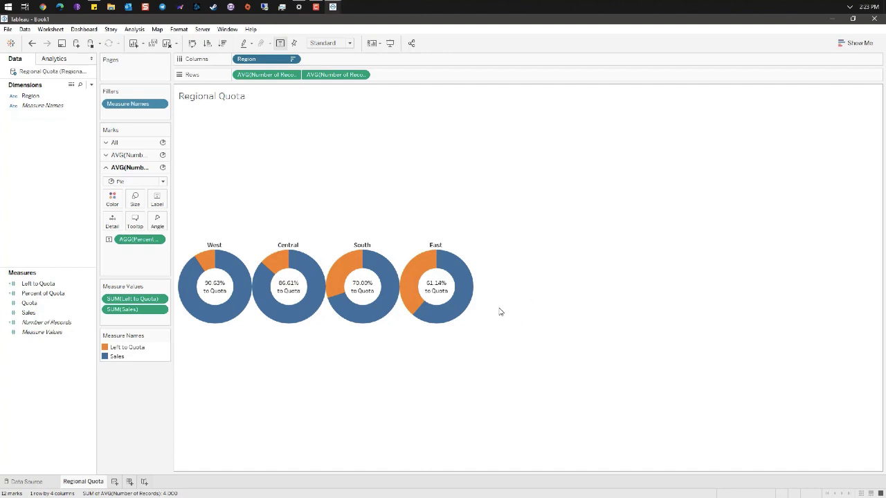
Minimize this workbook and bring up the DonutDashboard workbook
{"action": "left_click", "coordinate": [831, 18]}
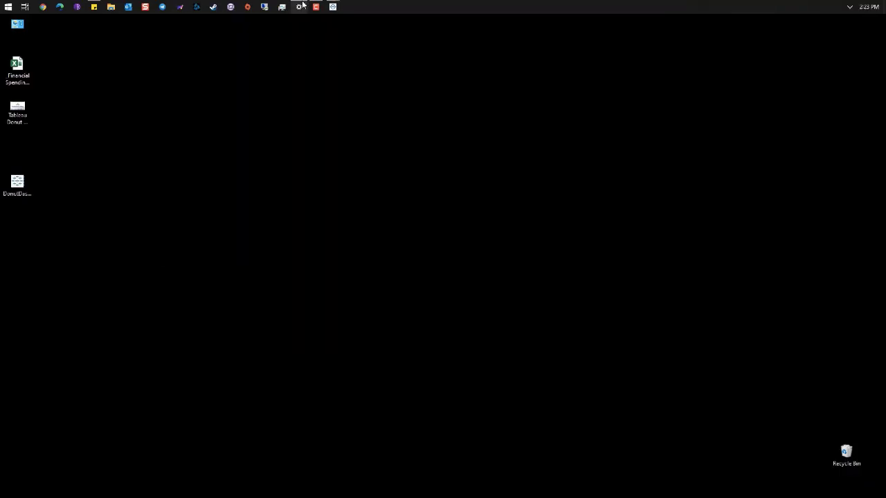
{"action": "mouse_move", "coordinate": [334, 6]}
{"action": "left_click", "coordinate": [301, 61]}
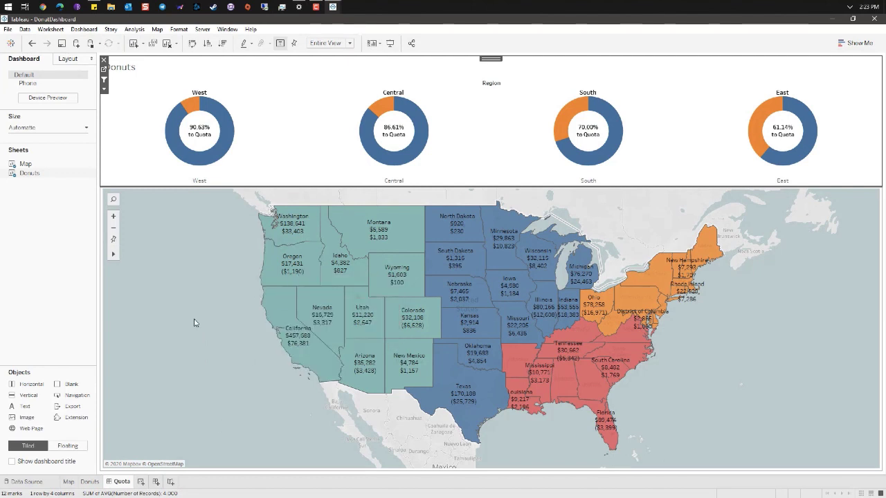
Filter the dashboard map via the West, then Central, then South donuts, ending on South's states
{"action": "mouse_move", "coordinate": [215, 147]}
{"action": "left_click", "coordinate": [211, 141]}
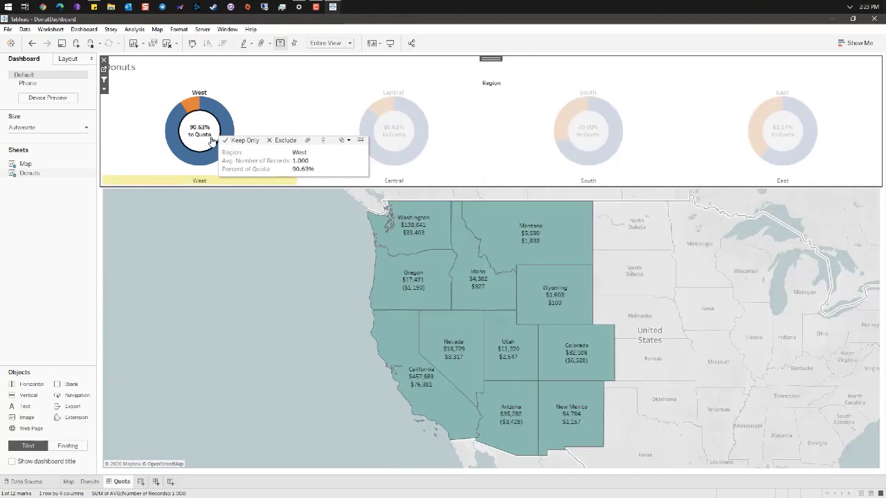
{"action": "left_click", "coordinate": [208, 146]}
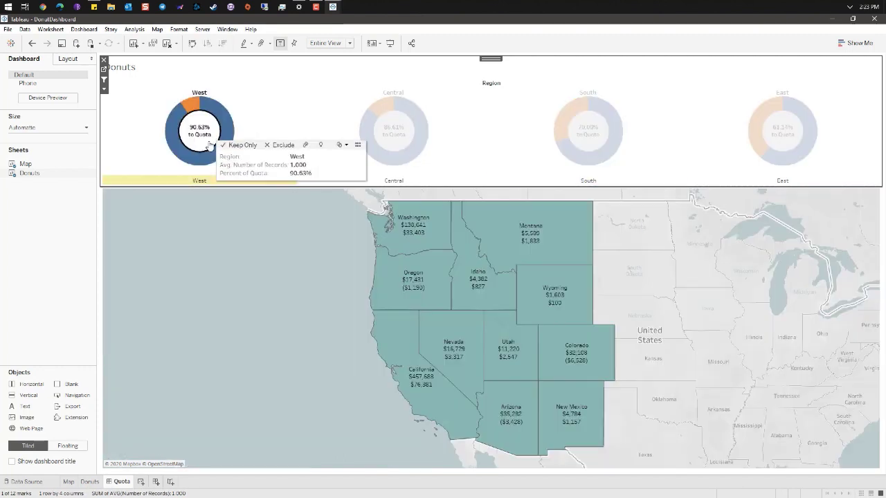
{"action": "left_click", "coordinate": [406, 143]}
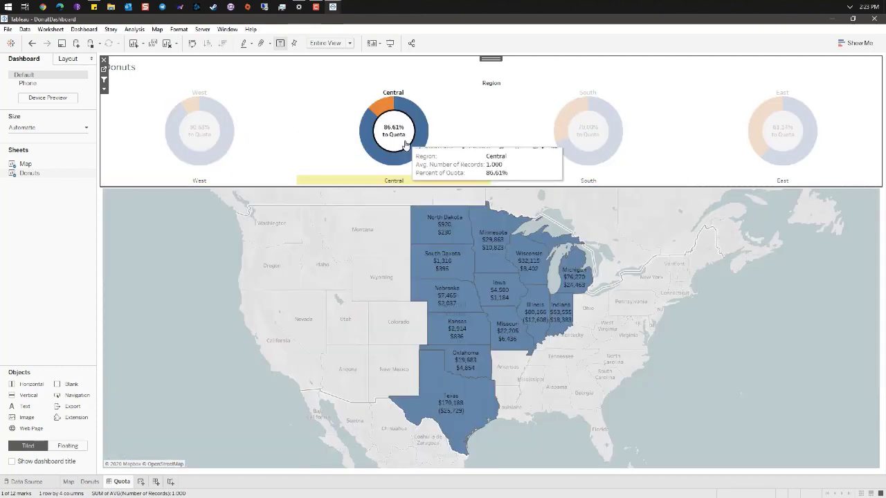
{"action": "left_click", "coordinate": [593, 140]}
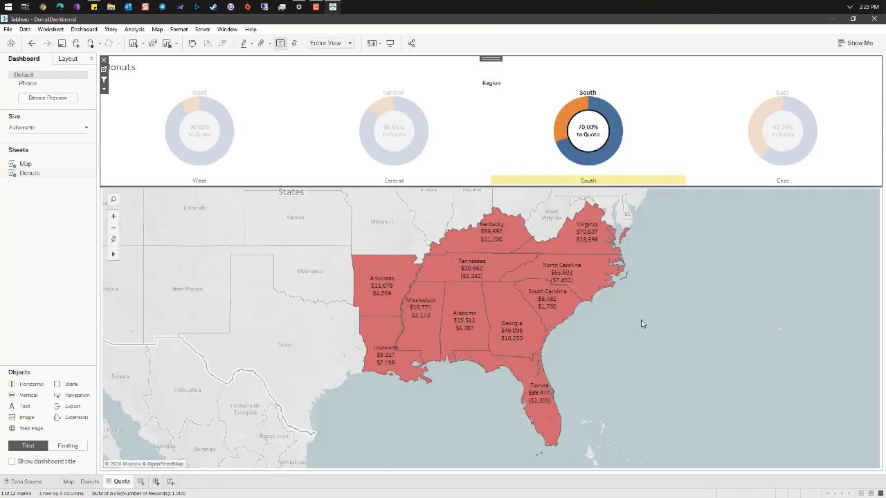